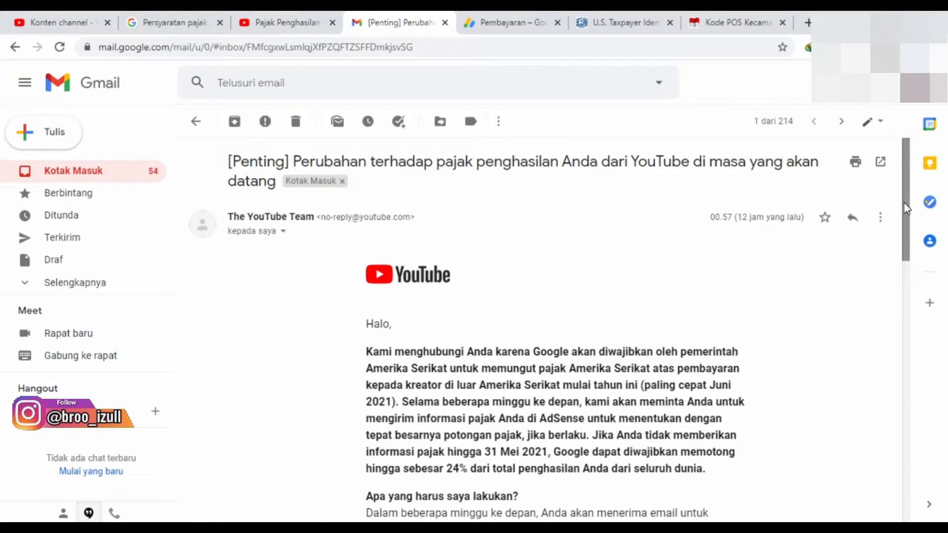
Read through the YouTube email about upcoming changes to tax on earnings, down to its end.
left_click_drag(905, 203, 905, 245)
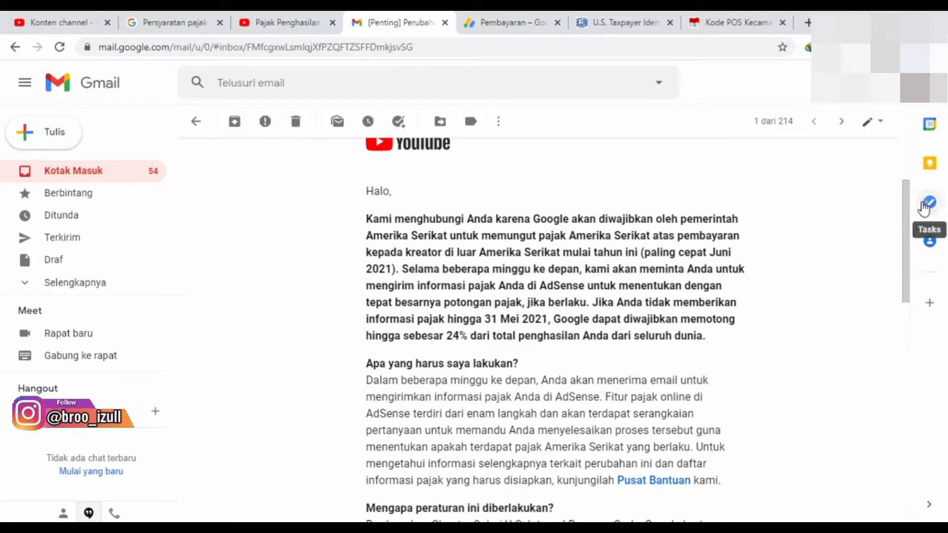
left_click_drag(906, 206, 903, 257)
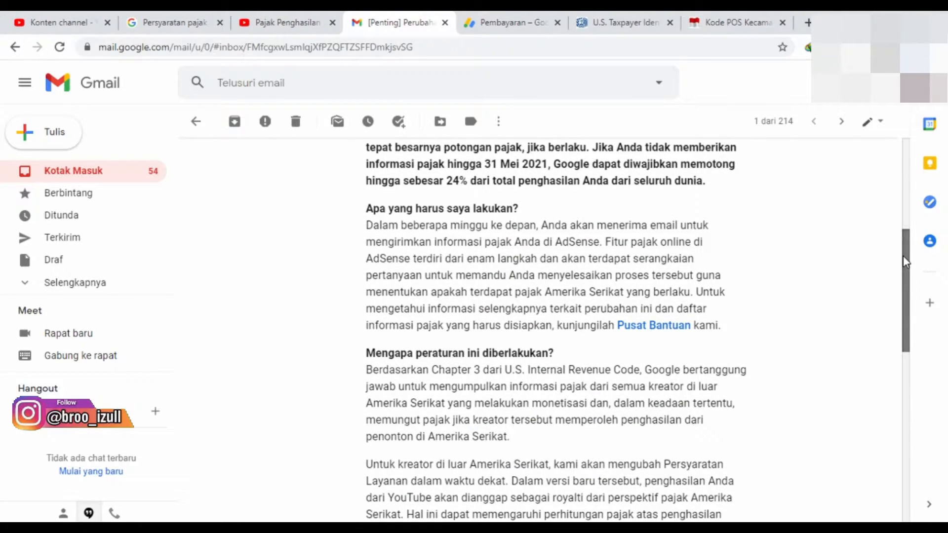
left_click_drag(905, 262, 909, 298)
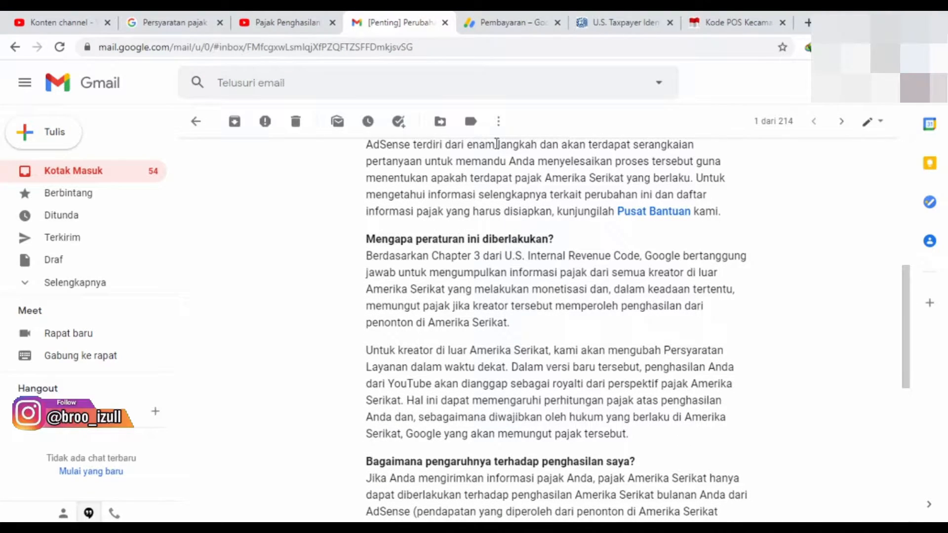
left_click_drag(905, 337, 895, 484)
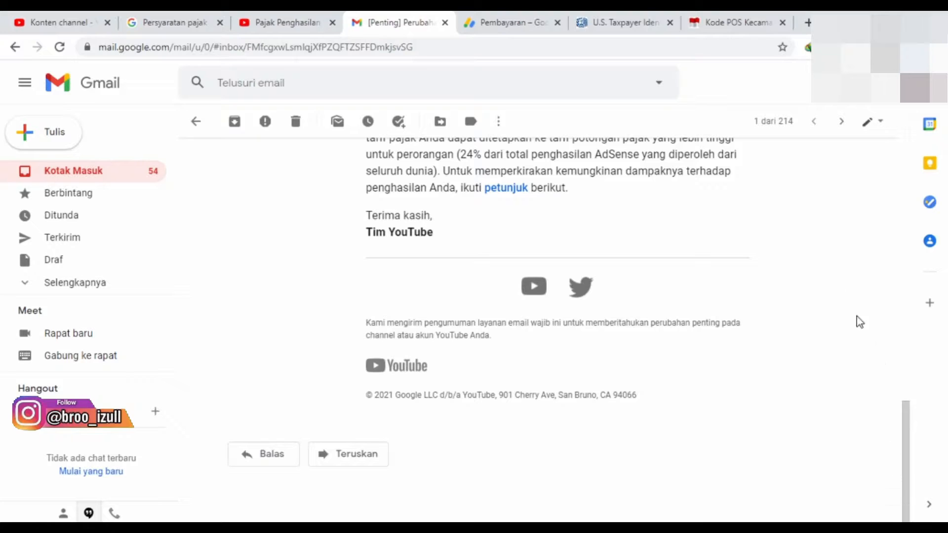
Switch to the Google AdSense payments page and check the account notifications.
left_click(541, 23)
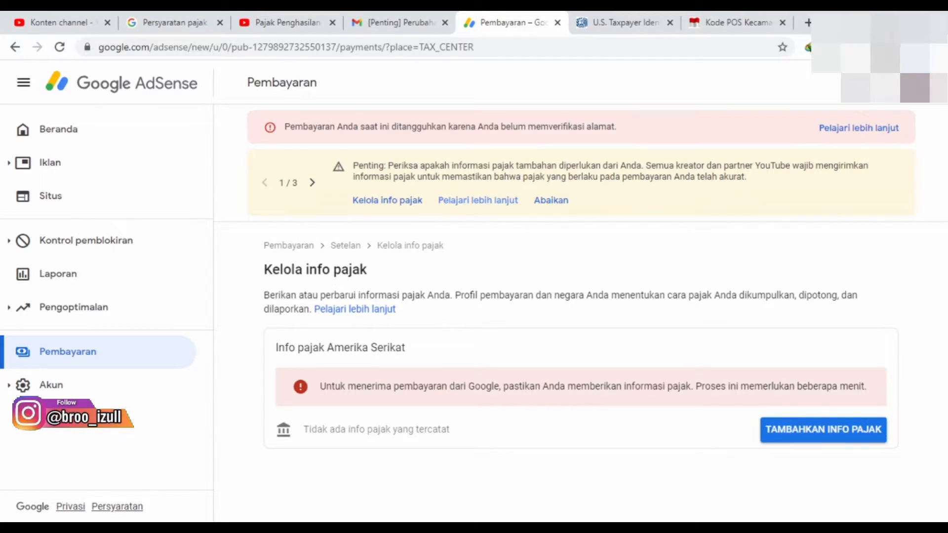
left_click(888, 83)
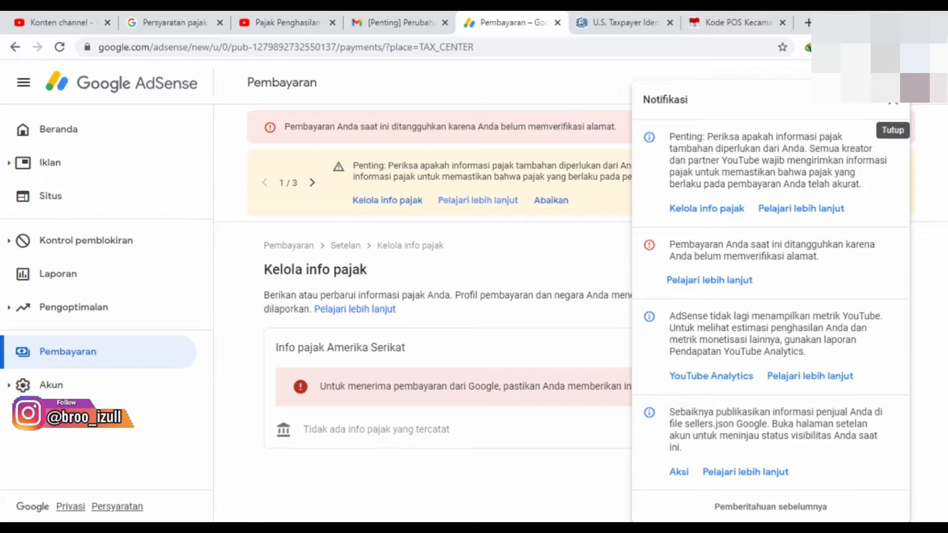
left_click(895, 104)
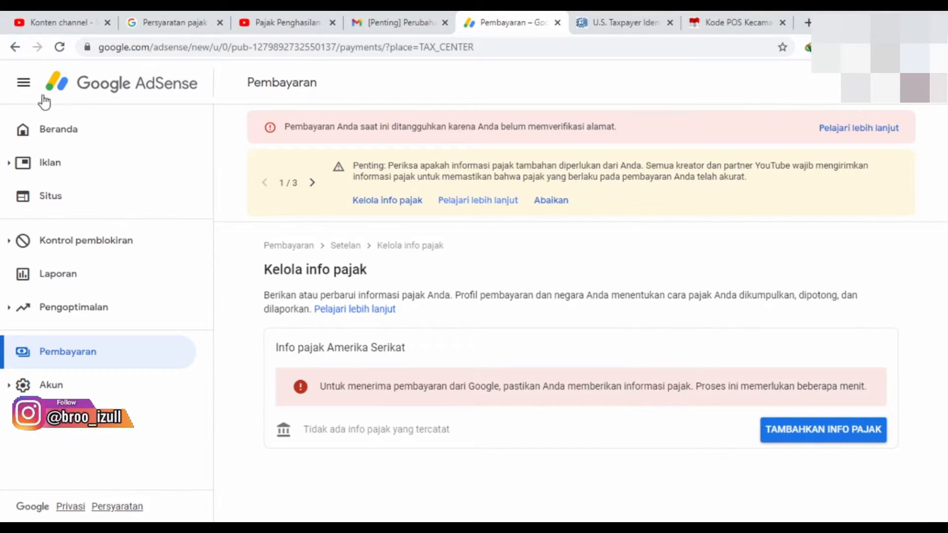
left_click(23, 83)
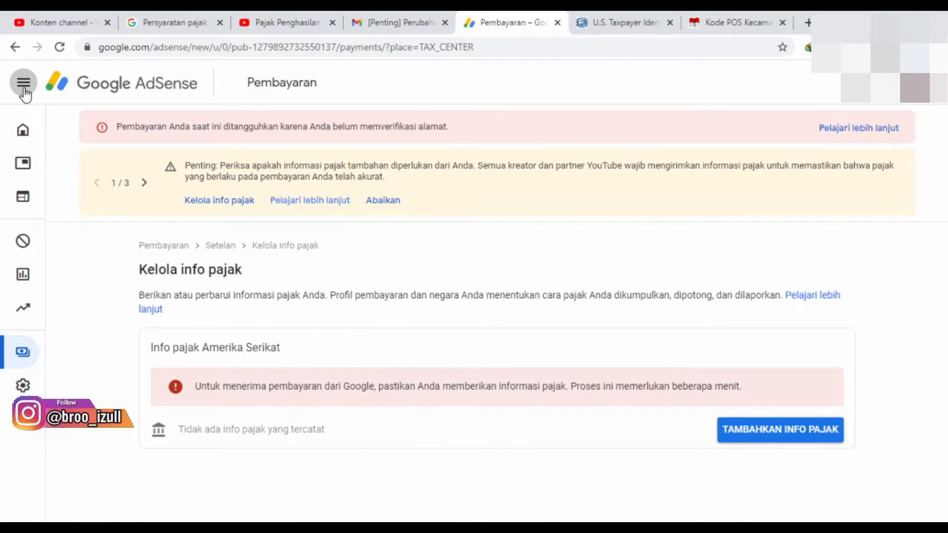
left_click(22, 85)
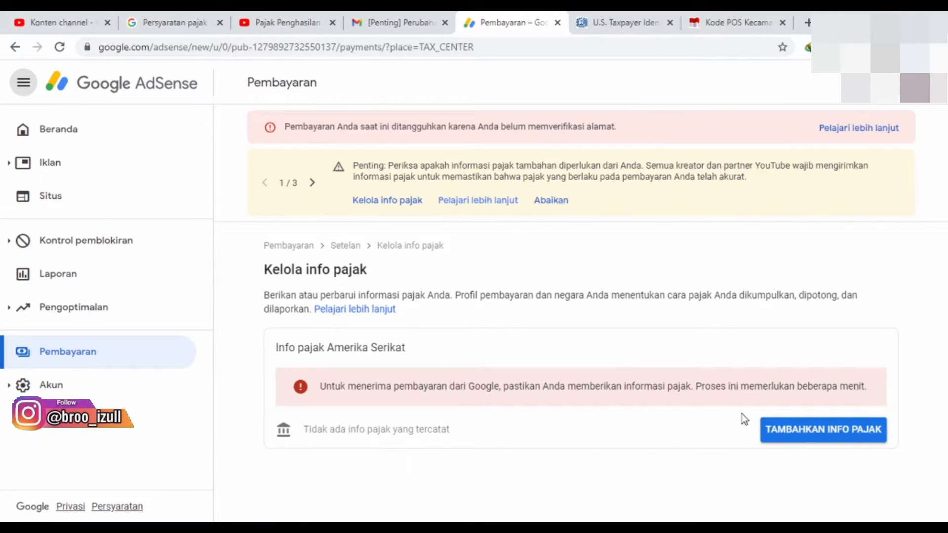
Start adding United States tax info and verify the identity with the account password.
left_click(804, 439)
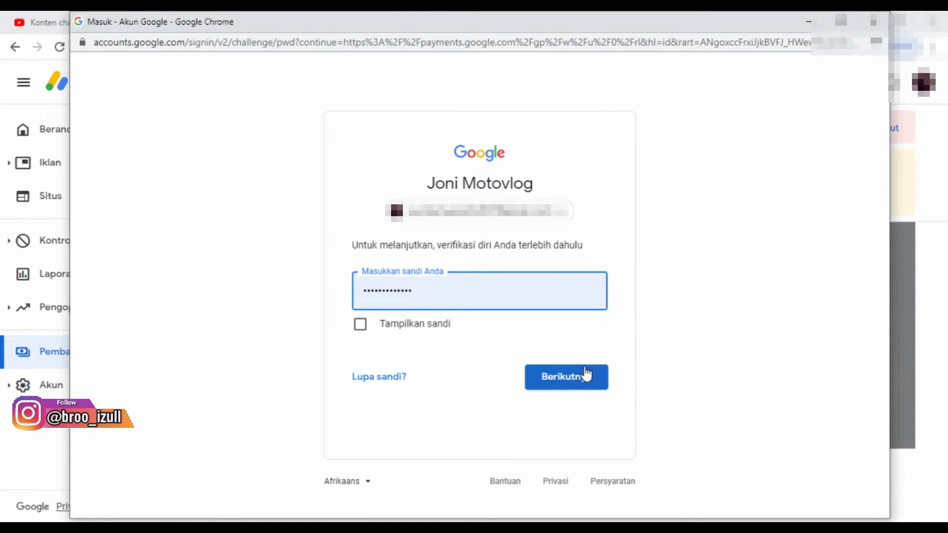
left_click(546, 377)
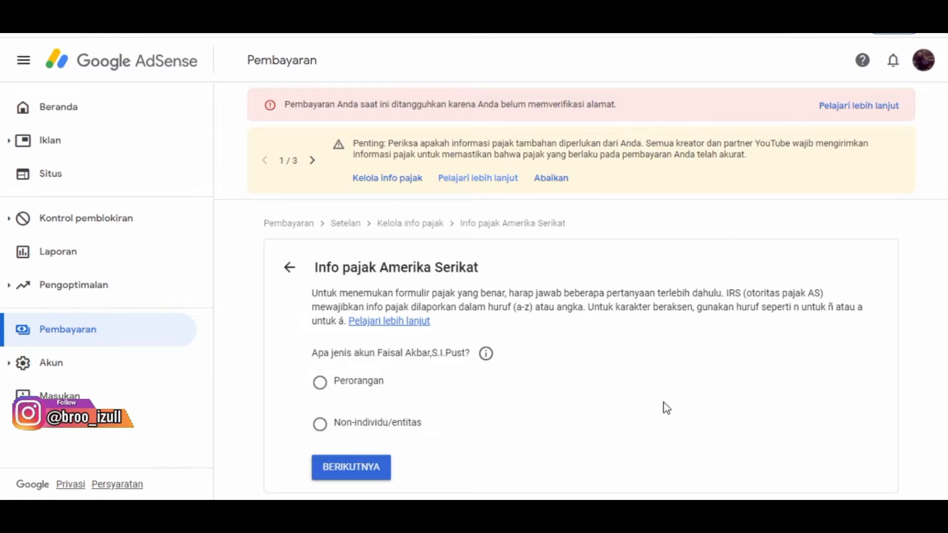
Set the account type to Perorangan and answer Tidak to being a United States citizen or resident.
left_click(321, 382)
left_click(354, 468)
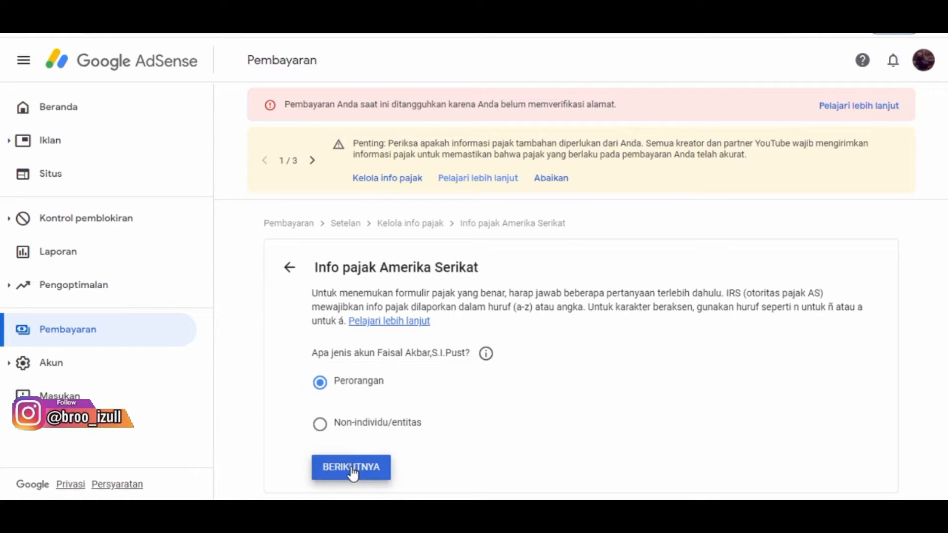
scroll(578, 297, "down", 2)
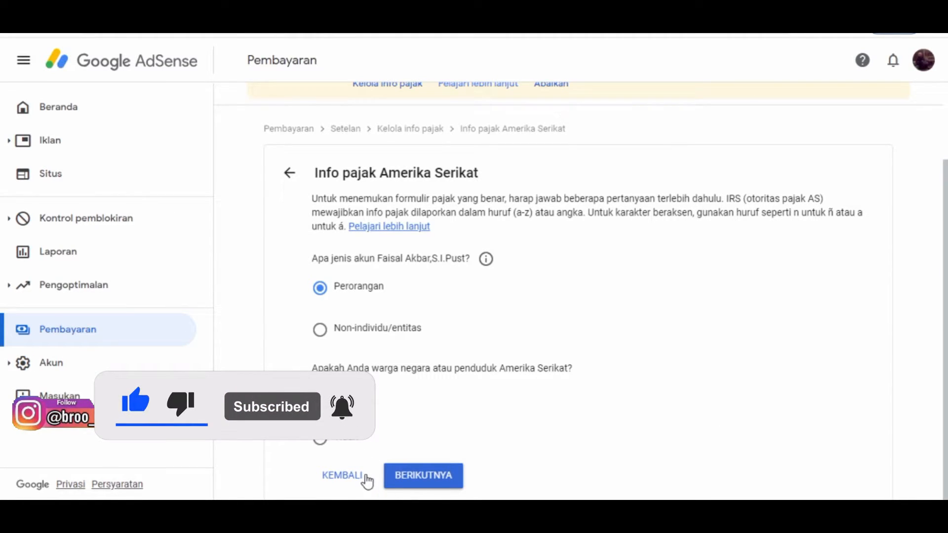
left_click(321, 445)
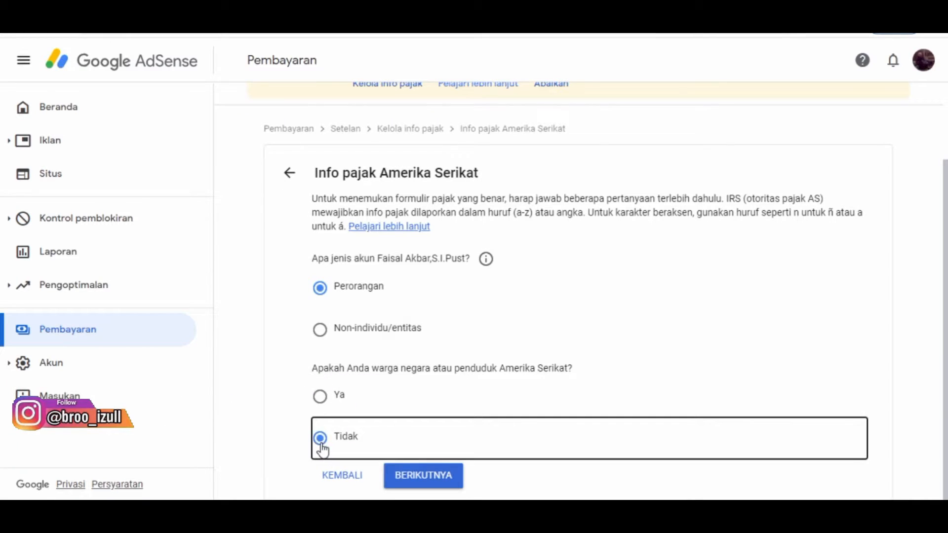
left_click(417, 479)
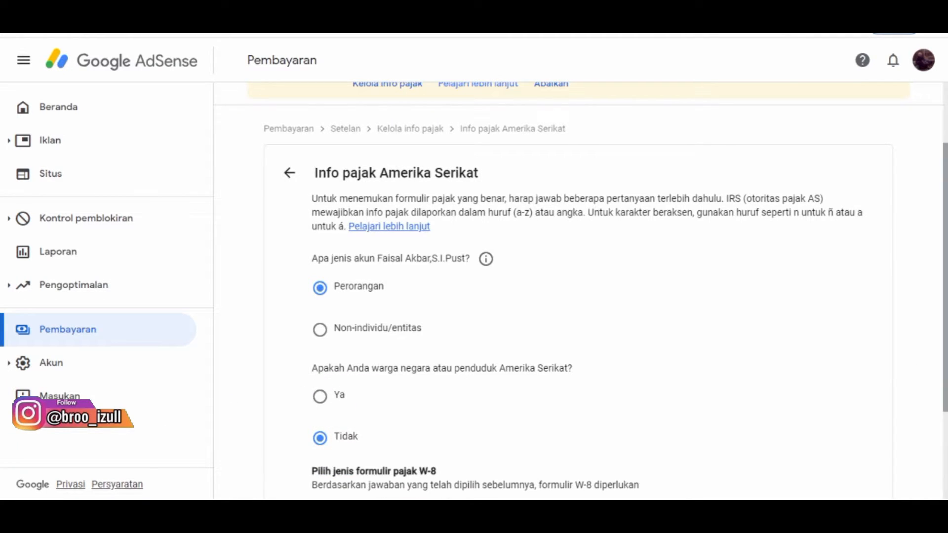
Choose W-8BEN as the W-8 tax form type and start the form.
scroll(578, 291, "down", 3)
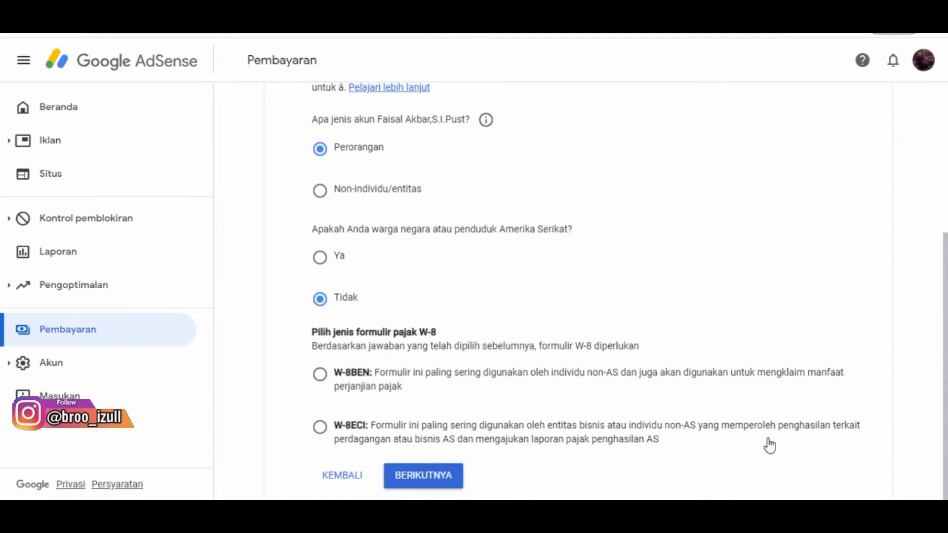
left_click(321, 377)
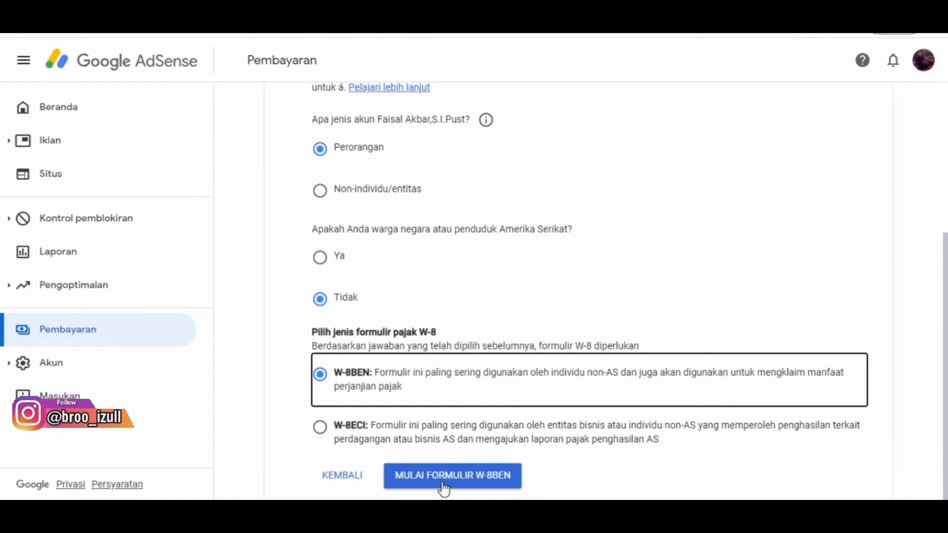
left_click(443, 488)
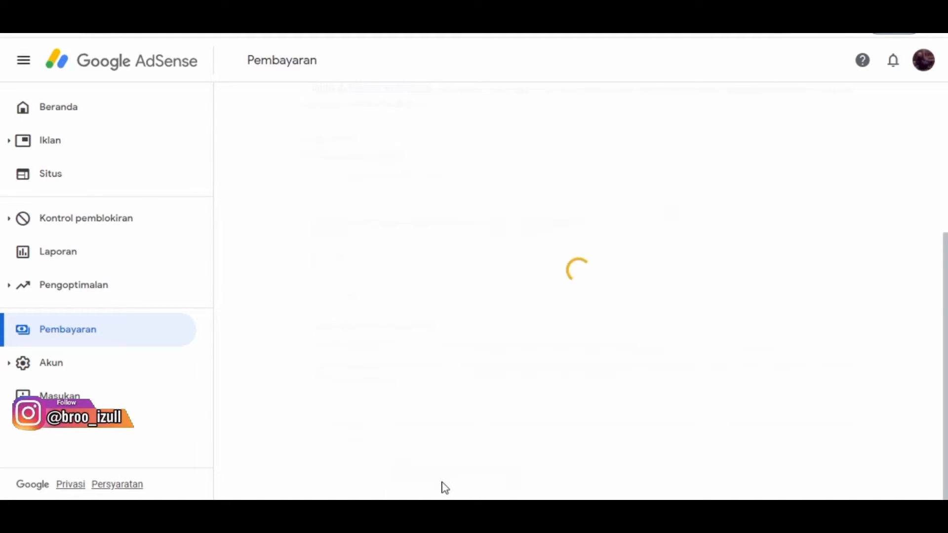
Select Indonesia as the user's country (Negara pengguna) in the taxpayer identity section.
left_click(652, 223)
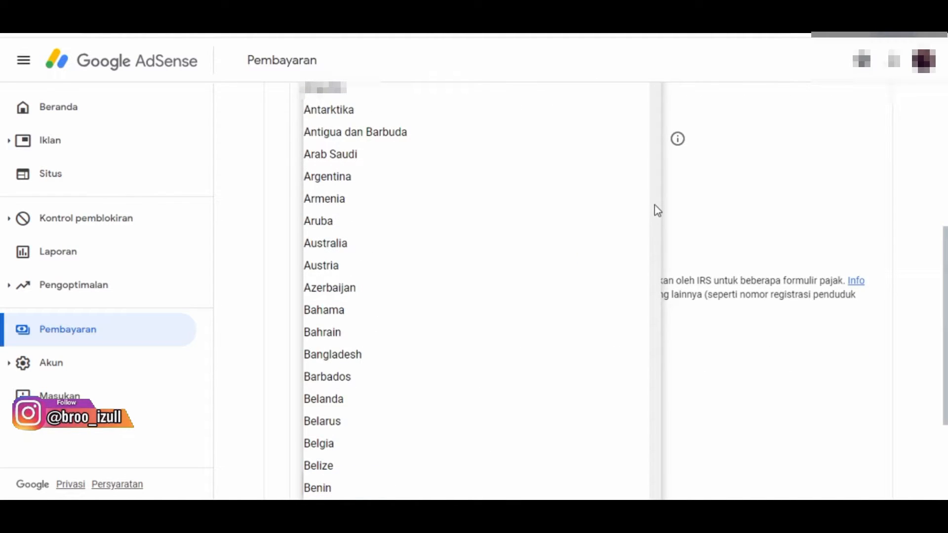
scroll(658, 210, "down", 20)
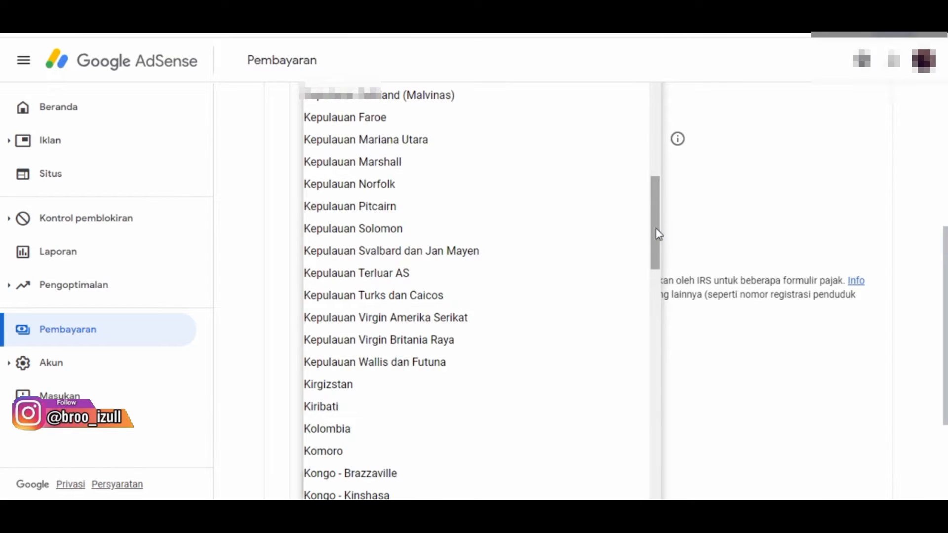
left_click_drag(658, 238, 653, 163)
left_click(394, 132)
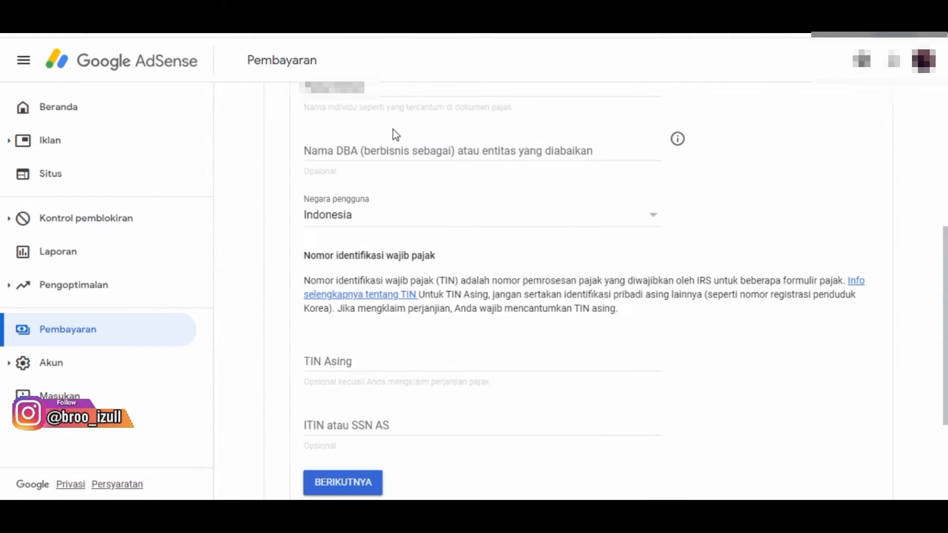
Enter the taxpayer identification number as the foreign TIN (TIN Asing), leave the ITIN or SSN blank, and continue to the address section.
left_click_drag(945, 283, 945, 324)
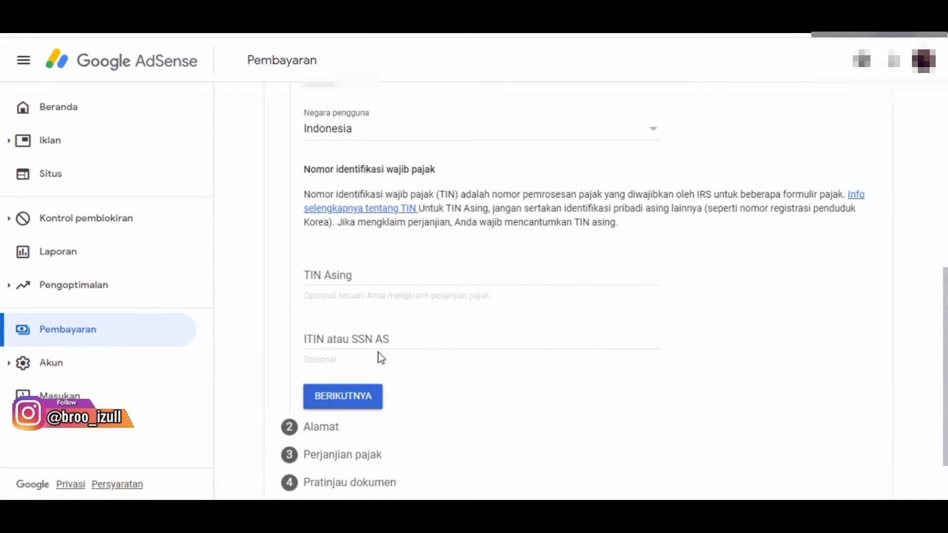
left_click(325, 278)
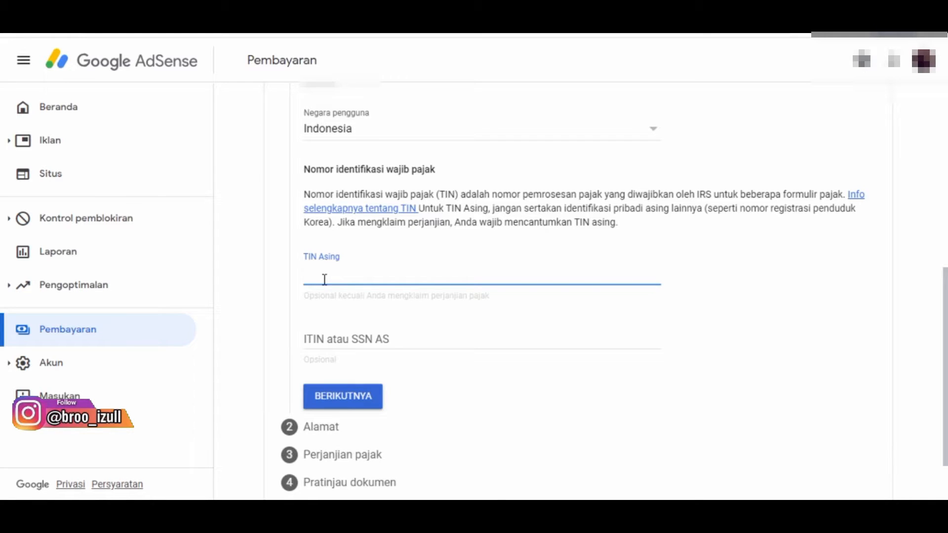
type("81.4")
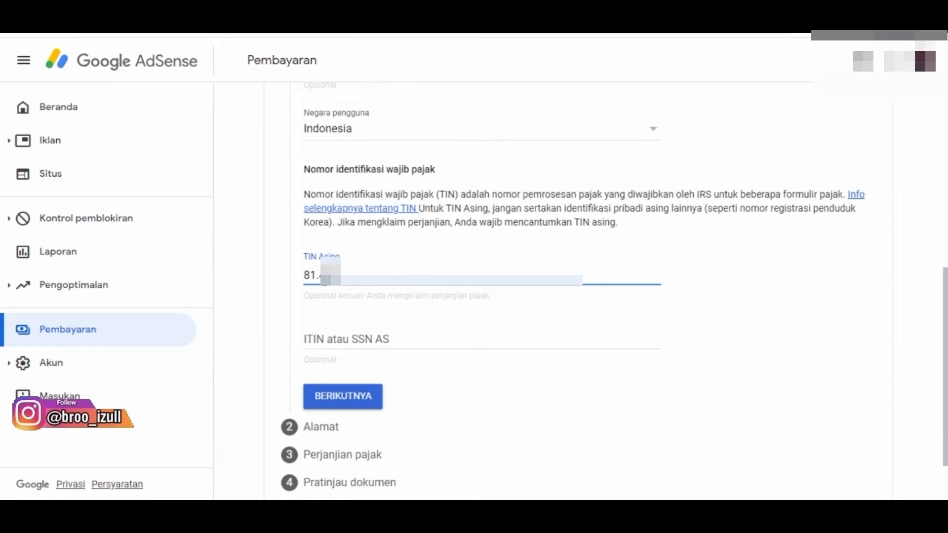
type("•••")
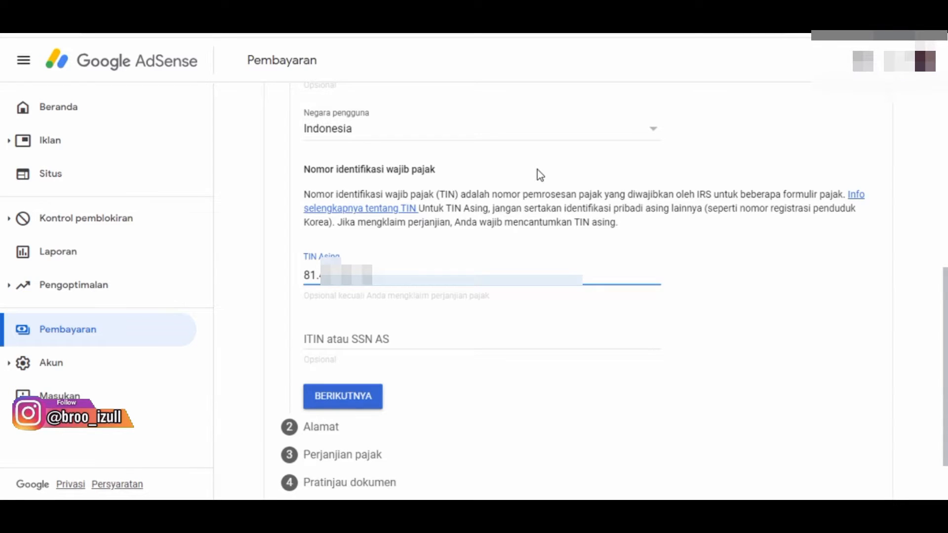
type("***")
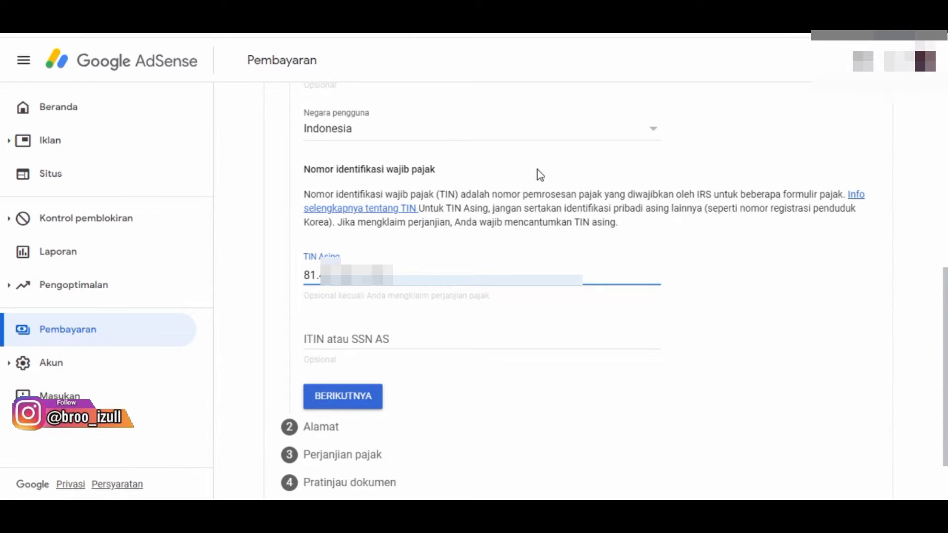
type("***")
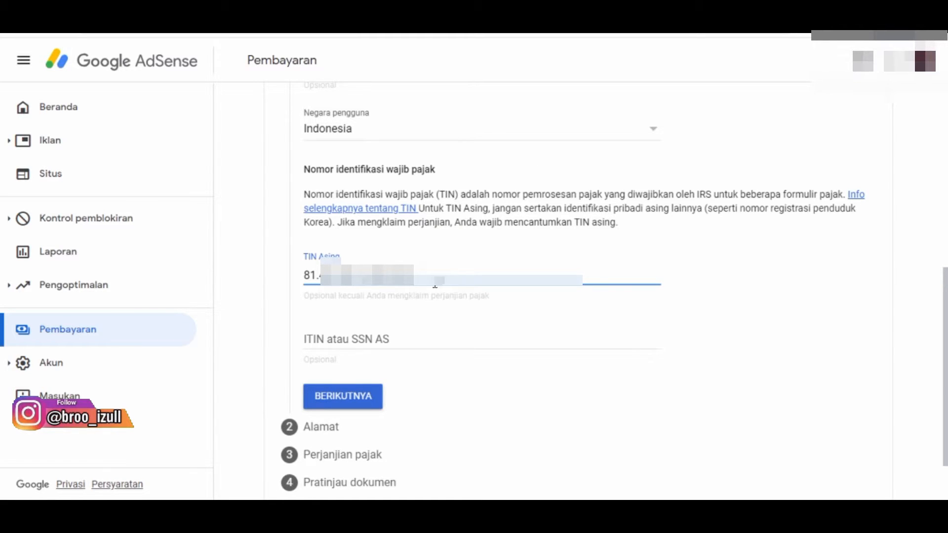
scroll(613, 296, "down", 2)
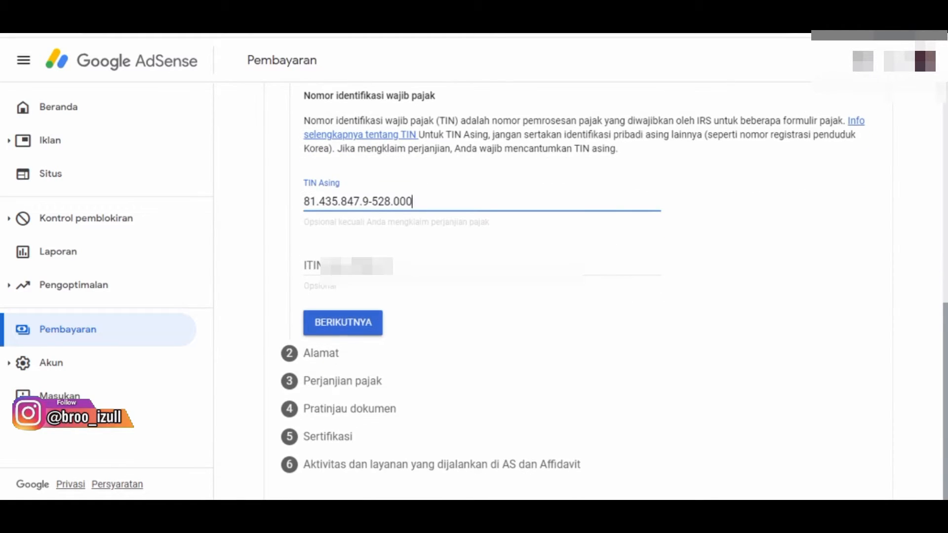
left_click(338, 340)
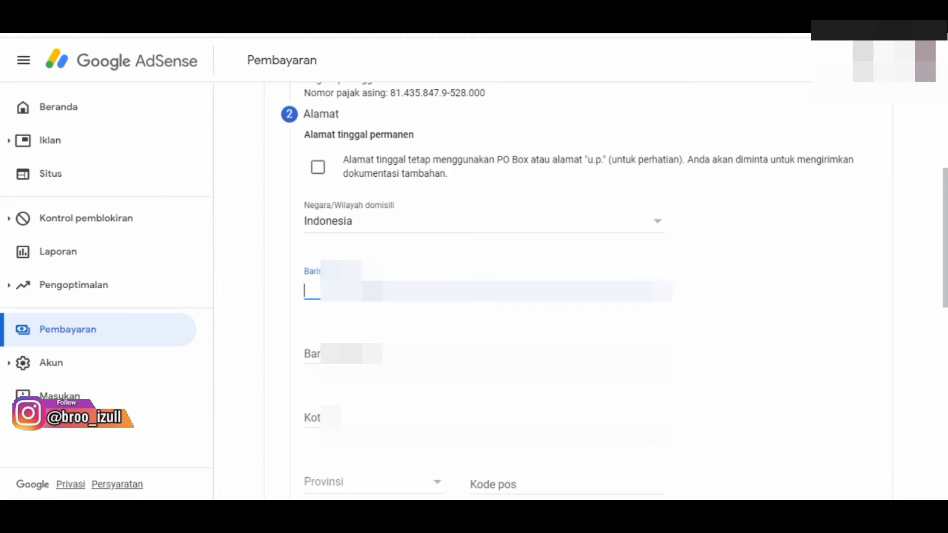
Fill in the first and second address lines of the permanent residence address with the account holder's postal address.
type("Ma")
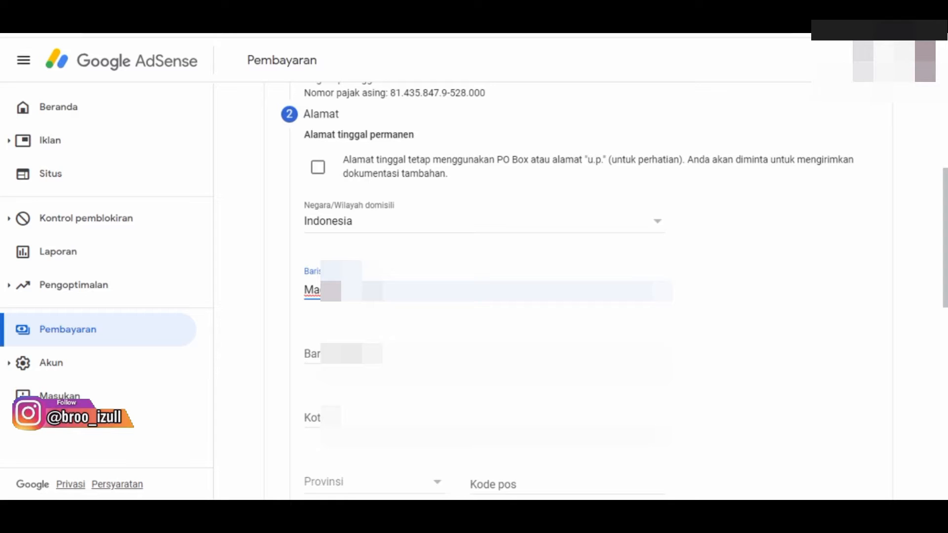
type("......")
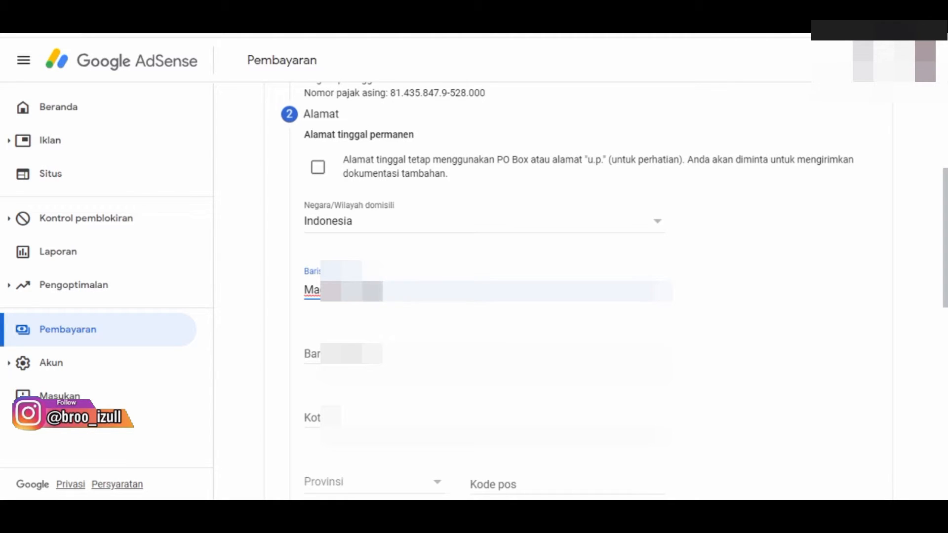
type(".........")
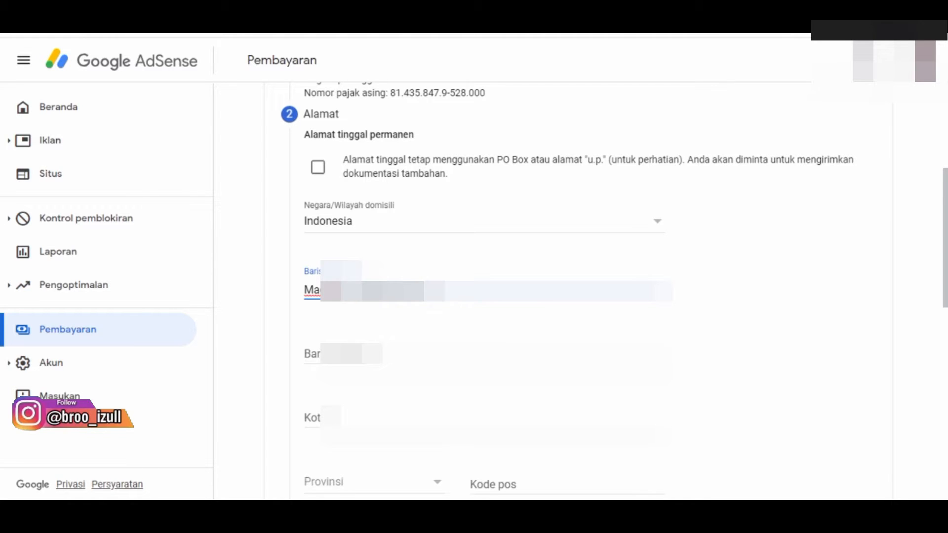
type("...")
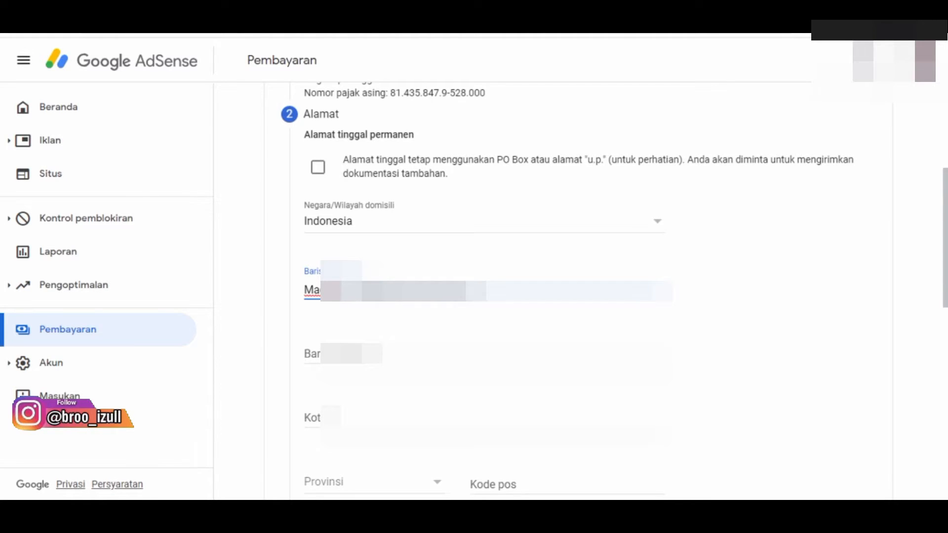
type("...")
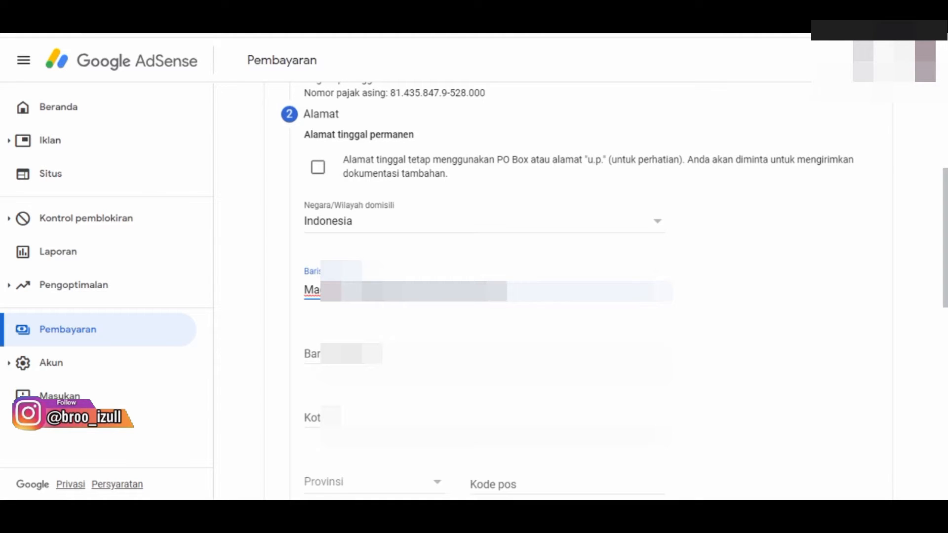
type("......")
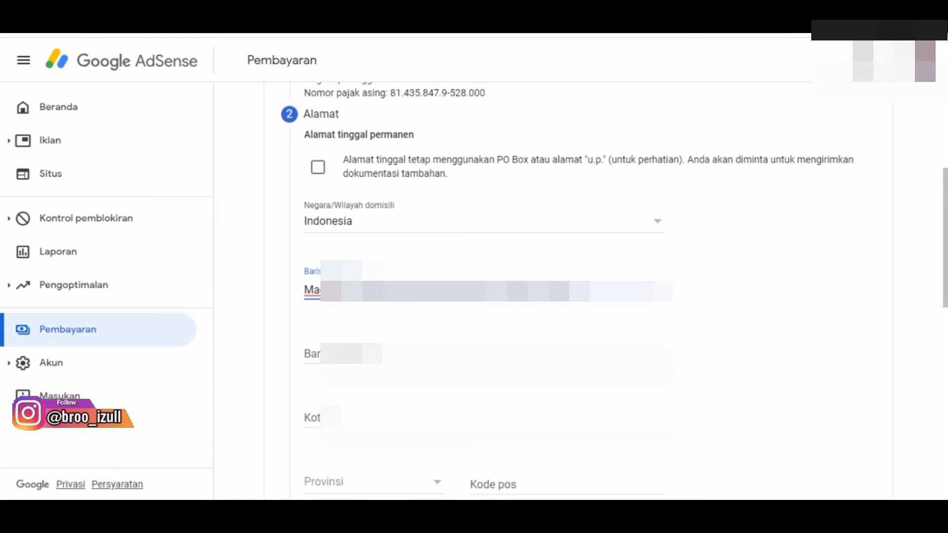
key("Tab")
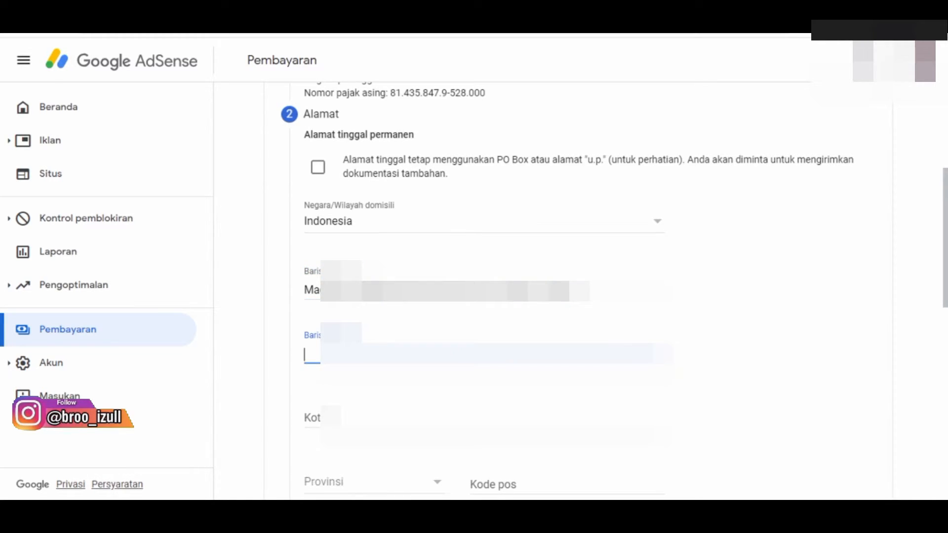
type("Kec")
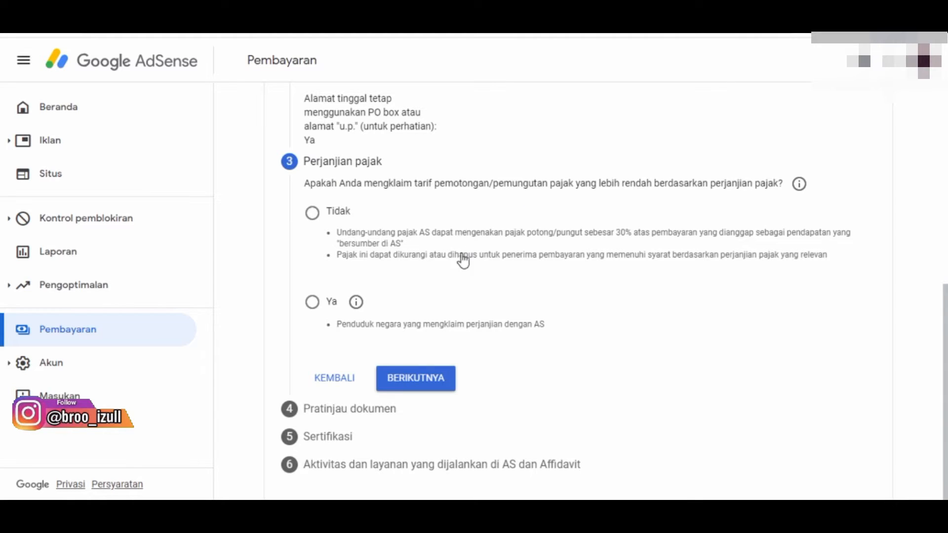
Answer Ya to claiming a reduced treaty withholding rate, declare treaty-country residency, and select Indonesia as the country.
left_click(319, 304)
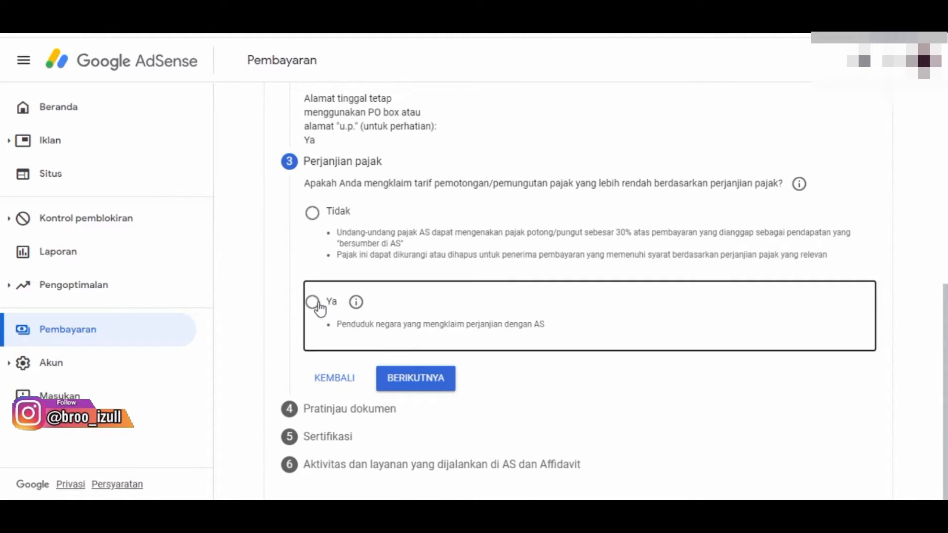
left_click(313, 303)
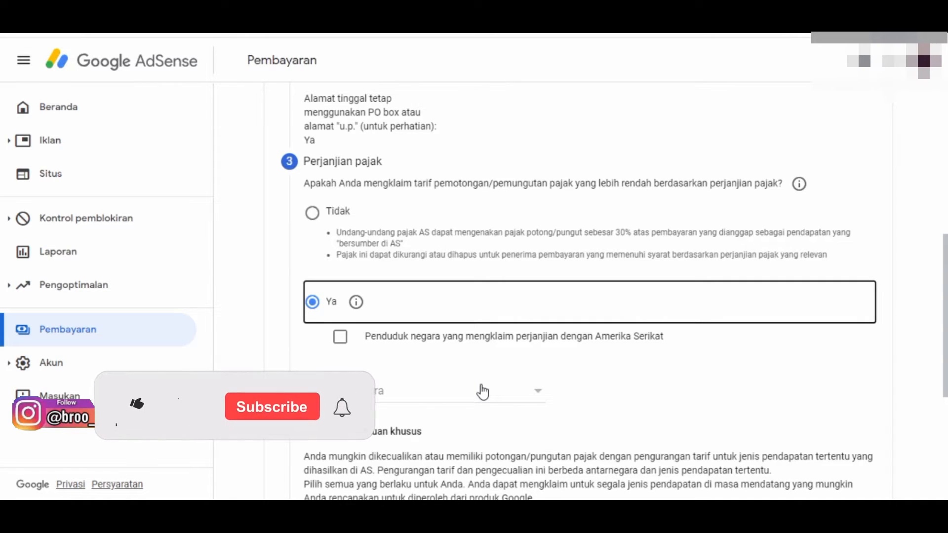
left_click(340, 338)
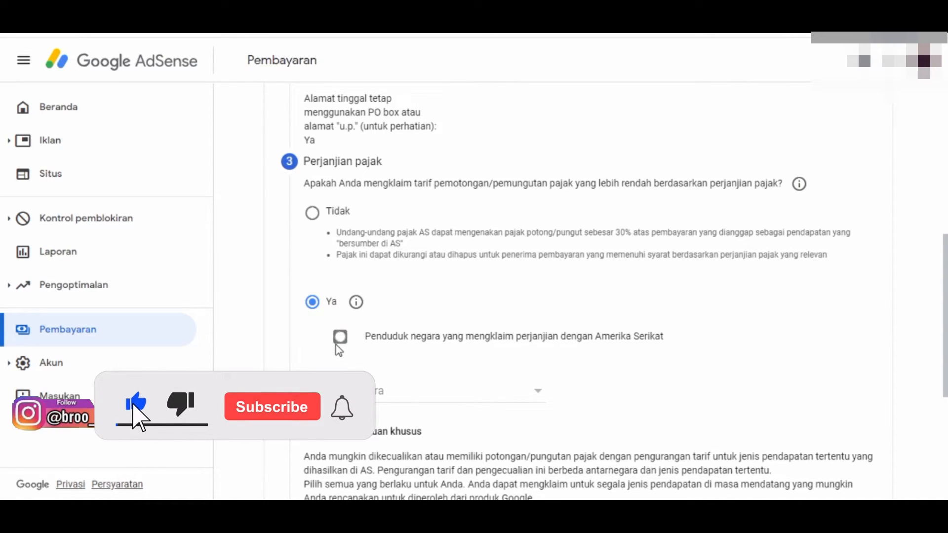
left_click(540, 393)
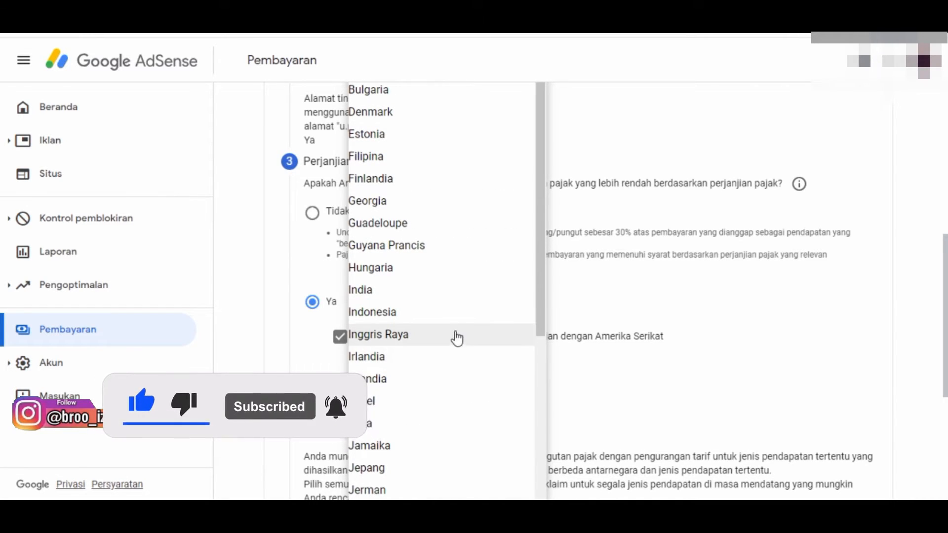
left_click(448, 316)
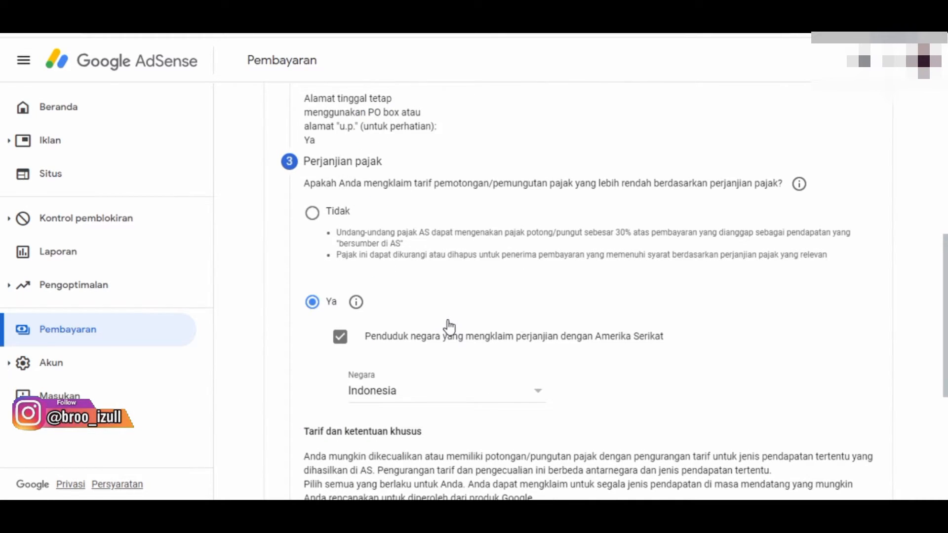
Claim Layanan (AdSense) under Pasal 8 ayat 1 at 0% (pengurangan tarif) and confirm its treaty eligibility statement.
scroll(940, 418, "down", 5)
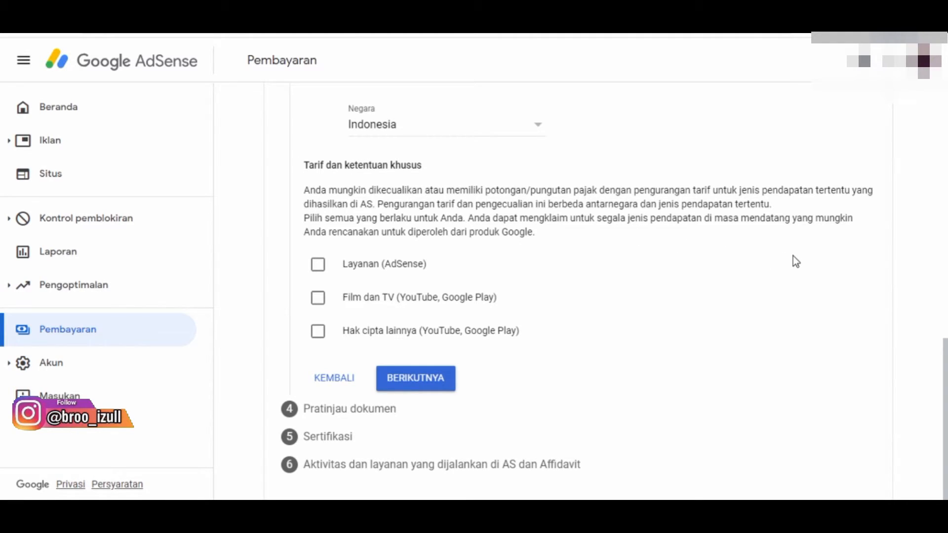
left_click(319, 266)
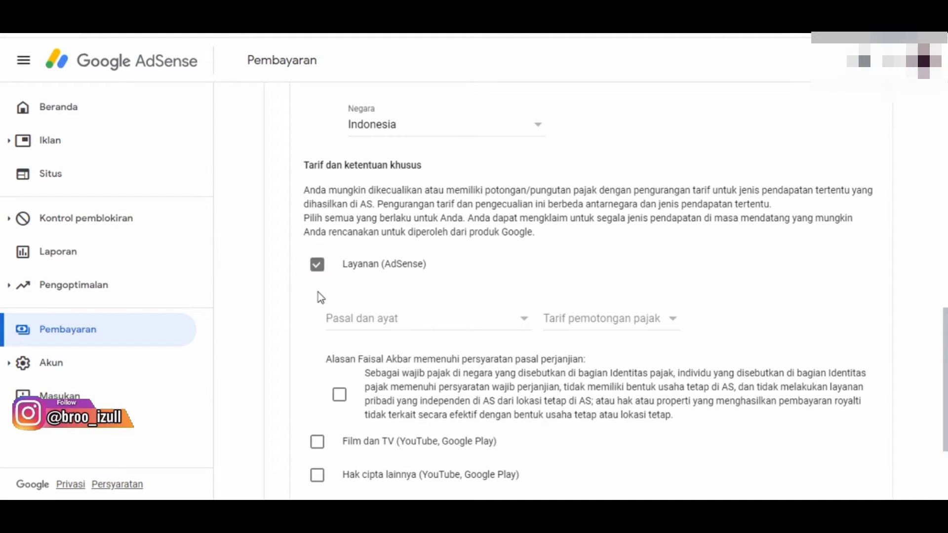
left_click(523, 330)
left_click(453, 351)
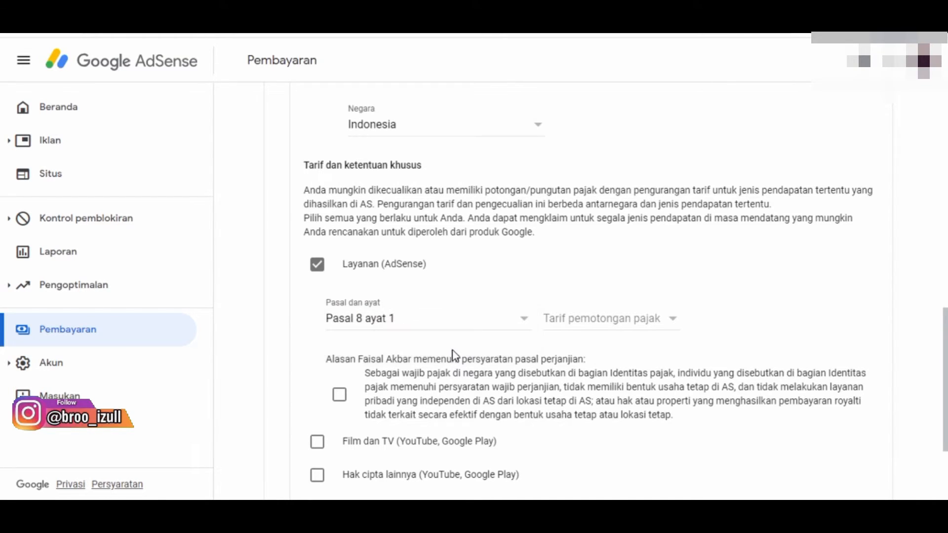
left_click(678, 320)
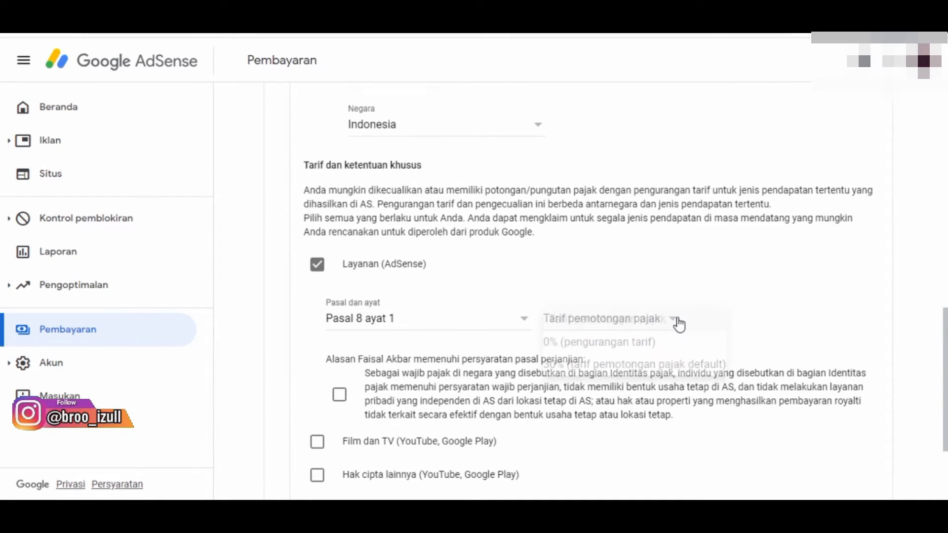
left_click(650, 343)
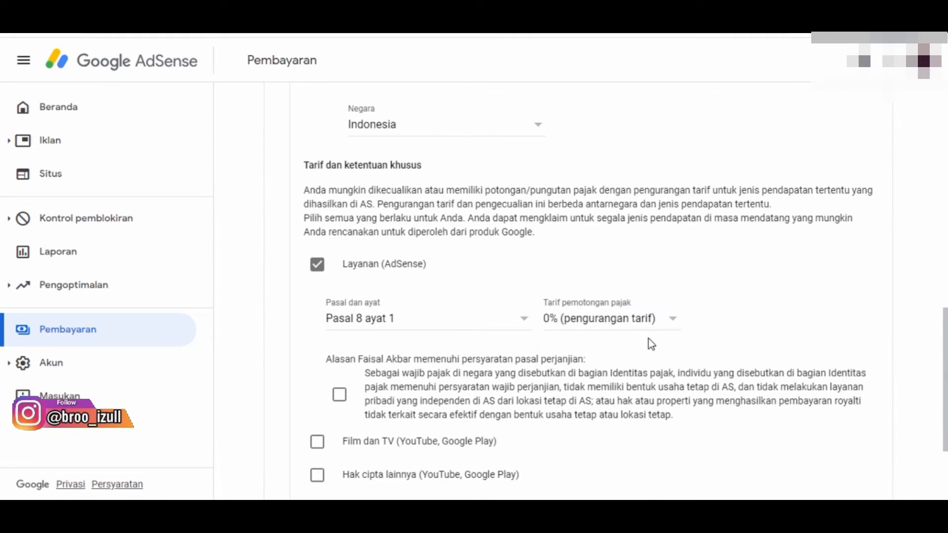
left_click(673, 328)
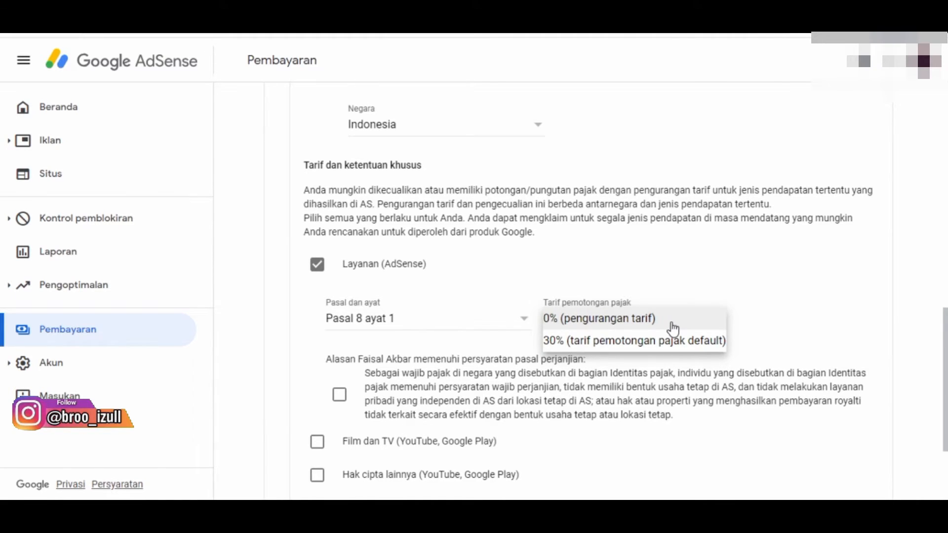
left_click(657, 328)
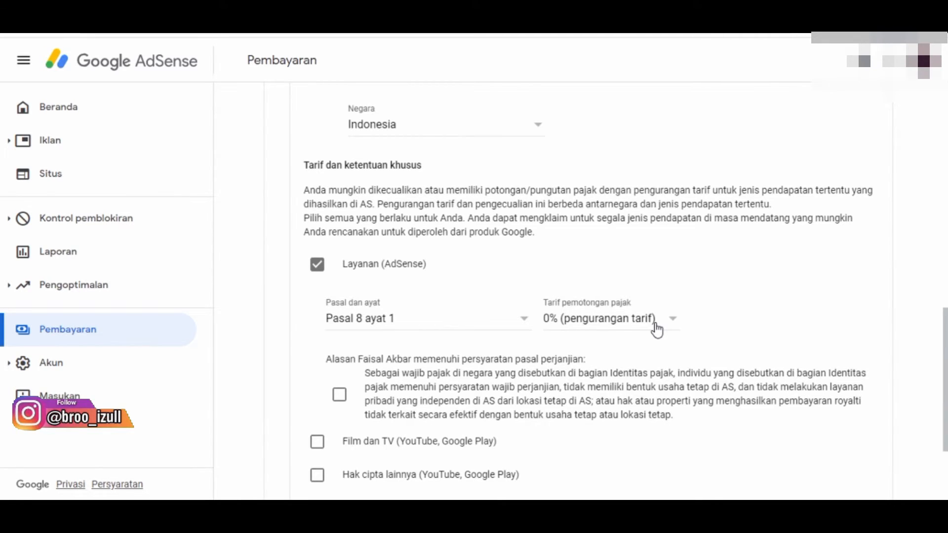
left_click(673, 328)
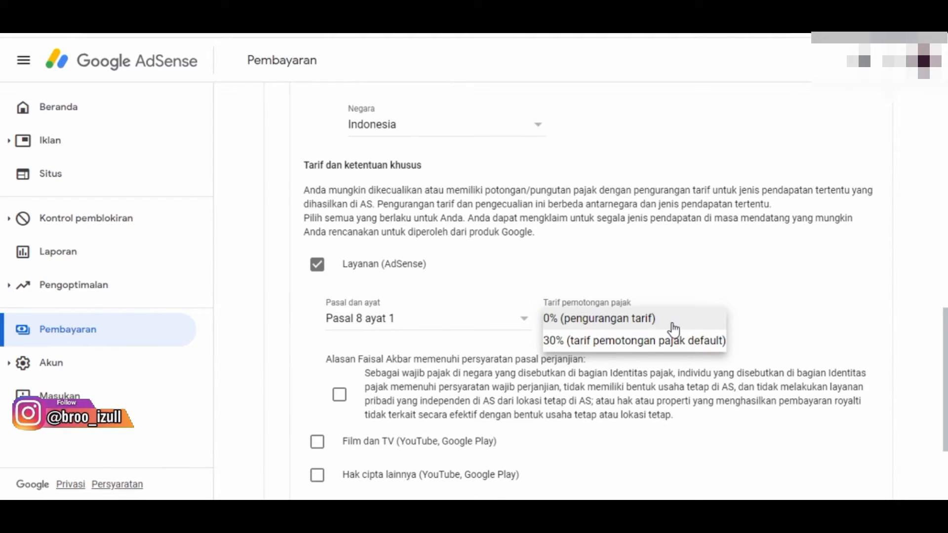
left_click(674, 330)
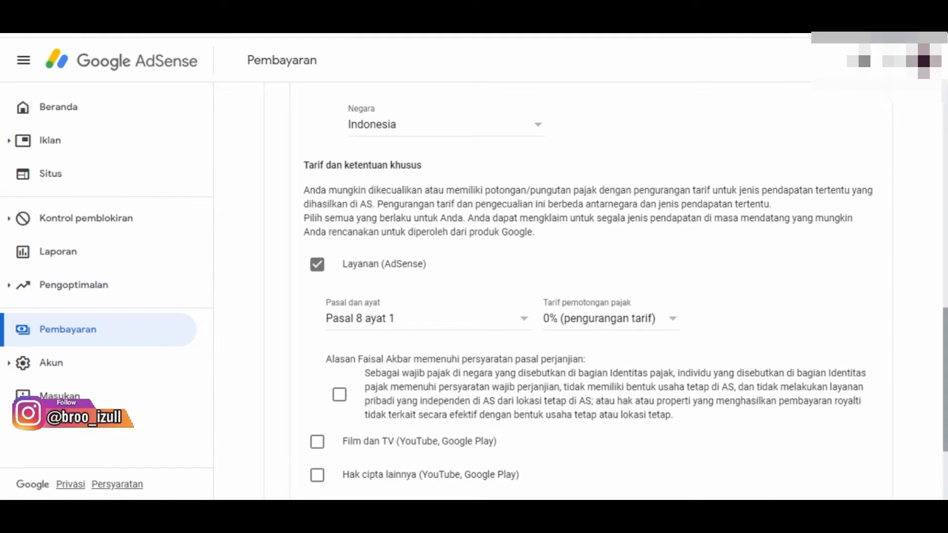
scroll(502, 326, "down", 3)
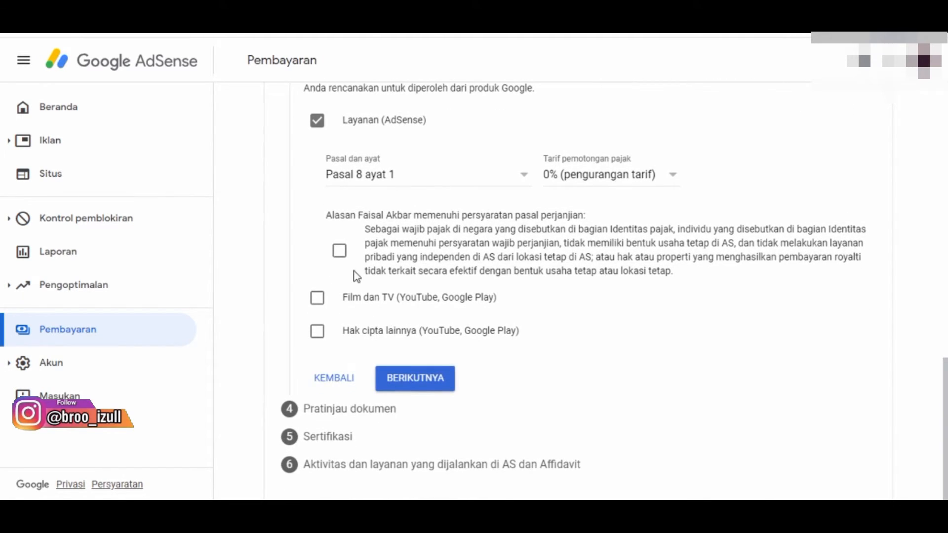
left_click(340, 254)
Claim Film dan TV (YouTube, Google Play) under Pasal 13 ayat 2 at 10% (pengurangan tarif) and confirm its treaty eligibility statement.
left_click(321, 302)
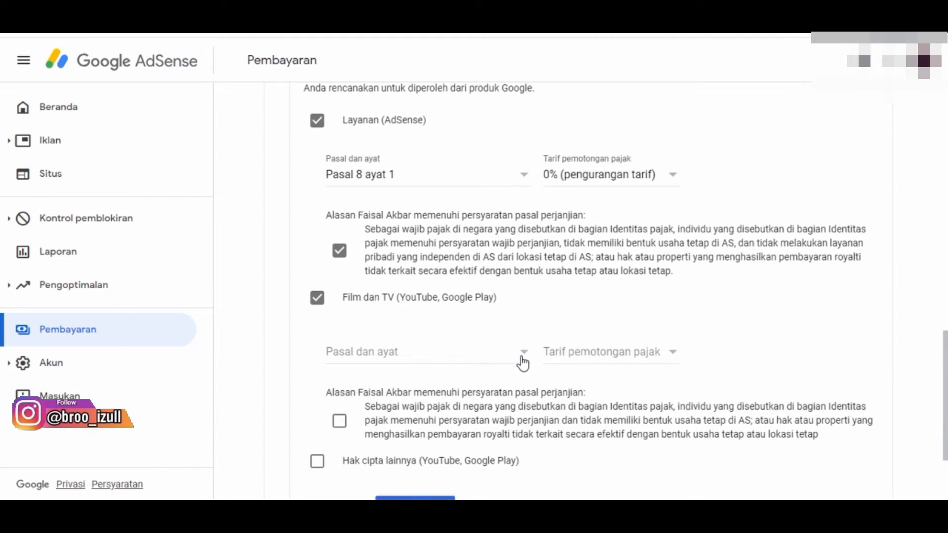
left_click(523, 364)
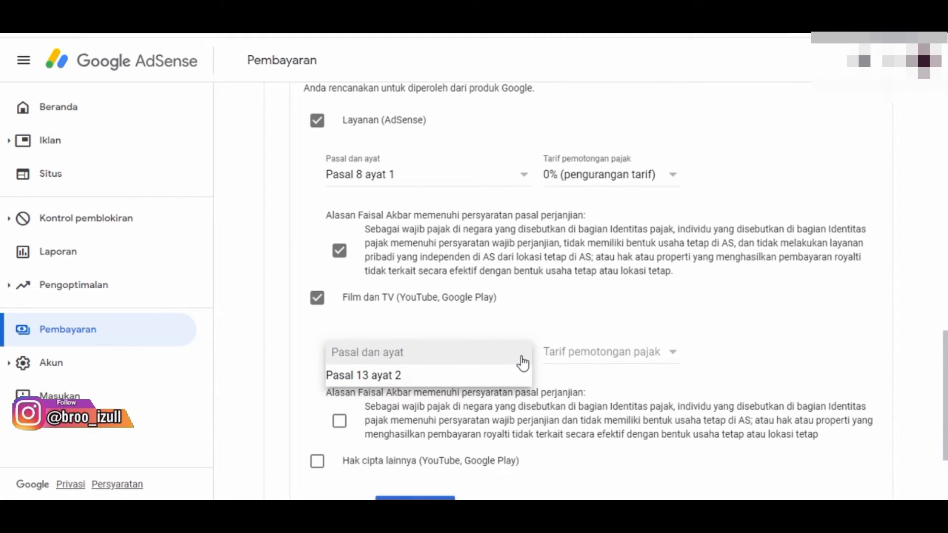
left_click(483, 386)
left_click(677, 355)
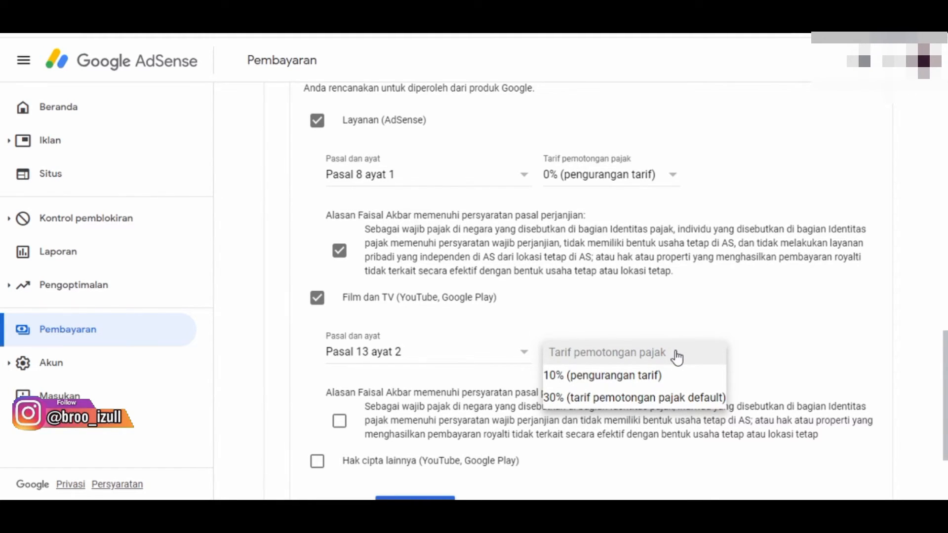
left_click(635, 376)
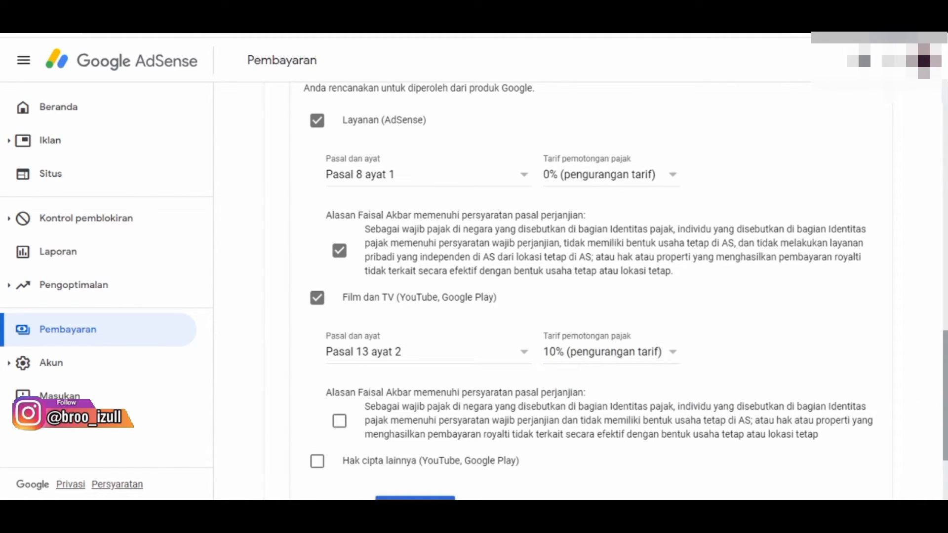
scroll(941, 414, "down", 3)
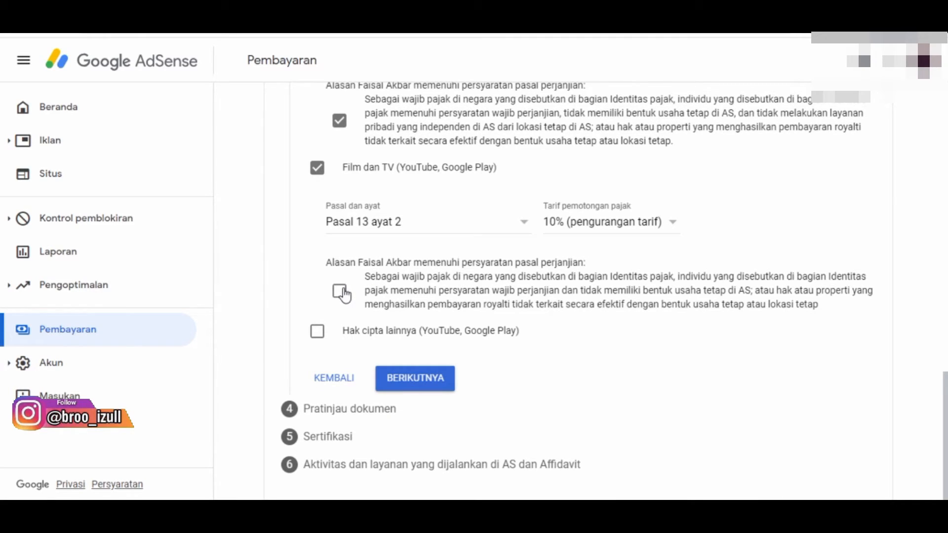
left_click(344, 295)
Claim Hak cipta lainnya under Pasal 13 ayat 2 at 10% (pengurangan tarif), confirm its eligibility statement, and continue to the document preview.
left_click(319, 332)
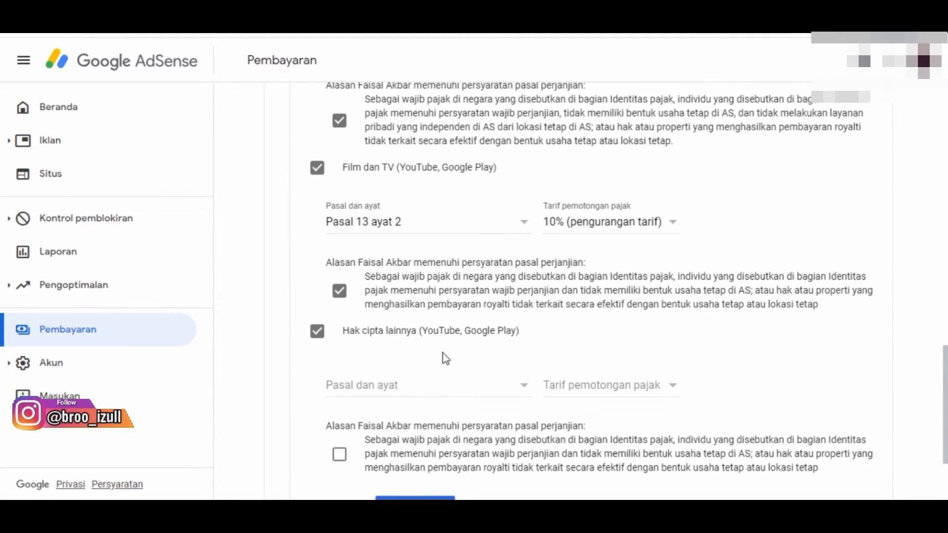
scroll(613, 292, "down", 3)
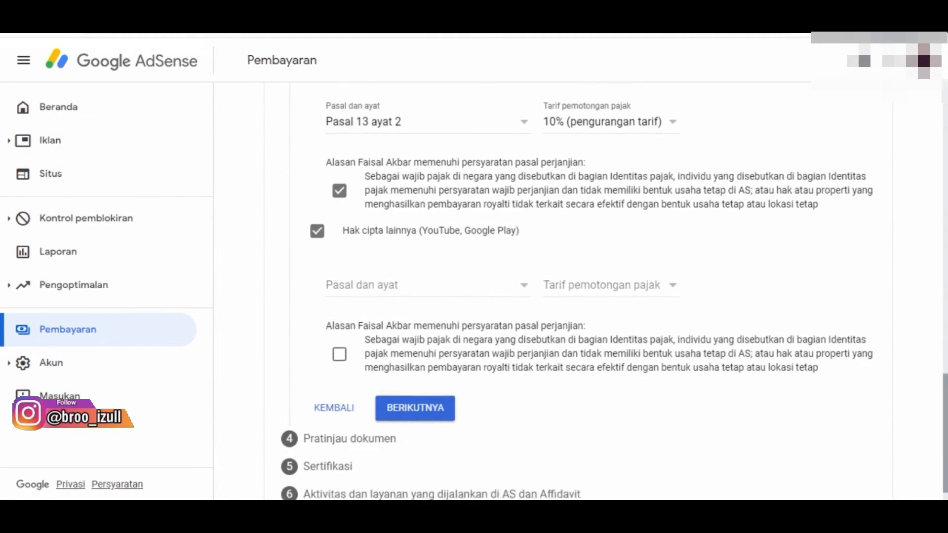
left_click(528, 272)
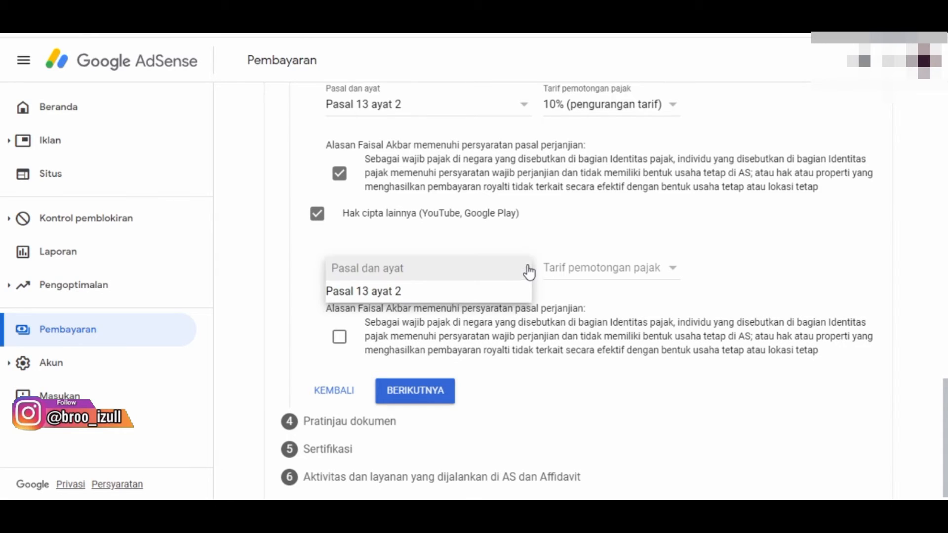
left_click(461, 294)
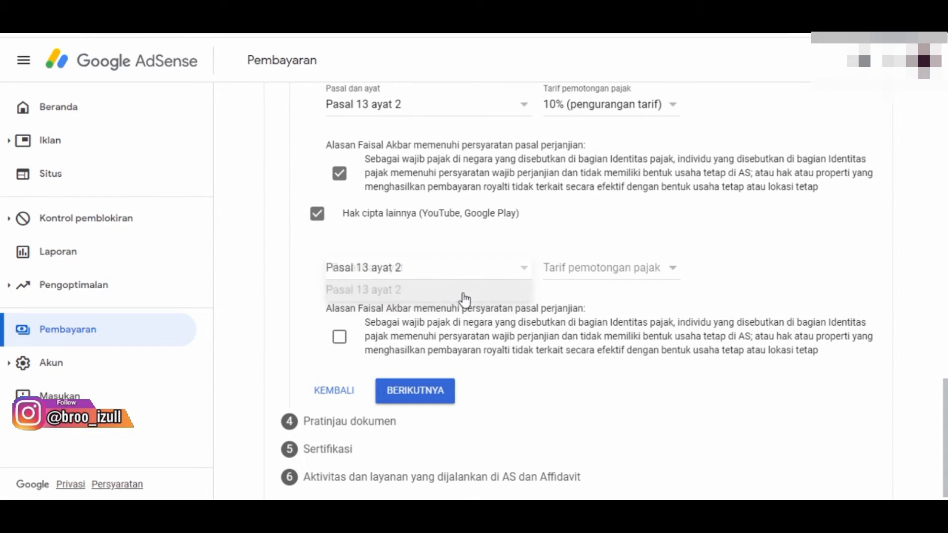
left_click(674, 276)
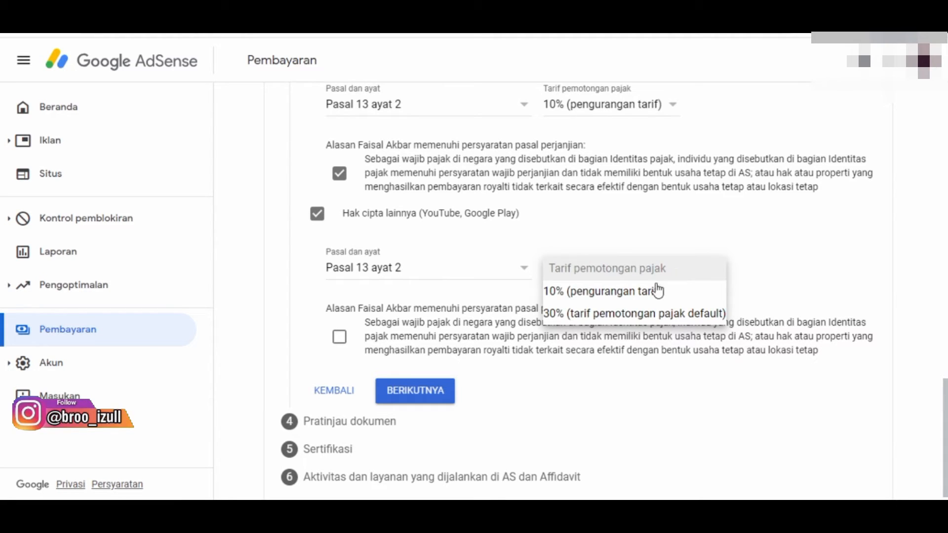
left_click(624, 295)
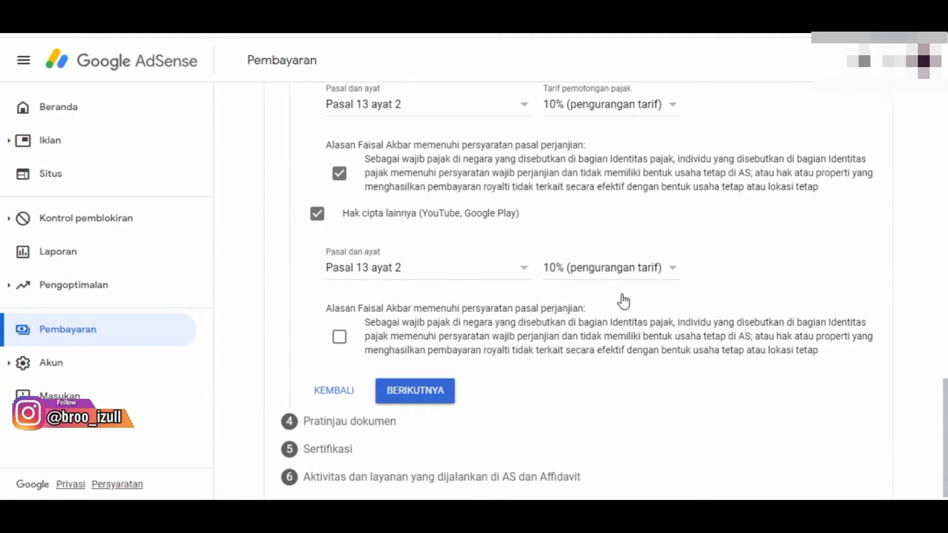
left_click(344, 337)
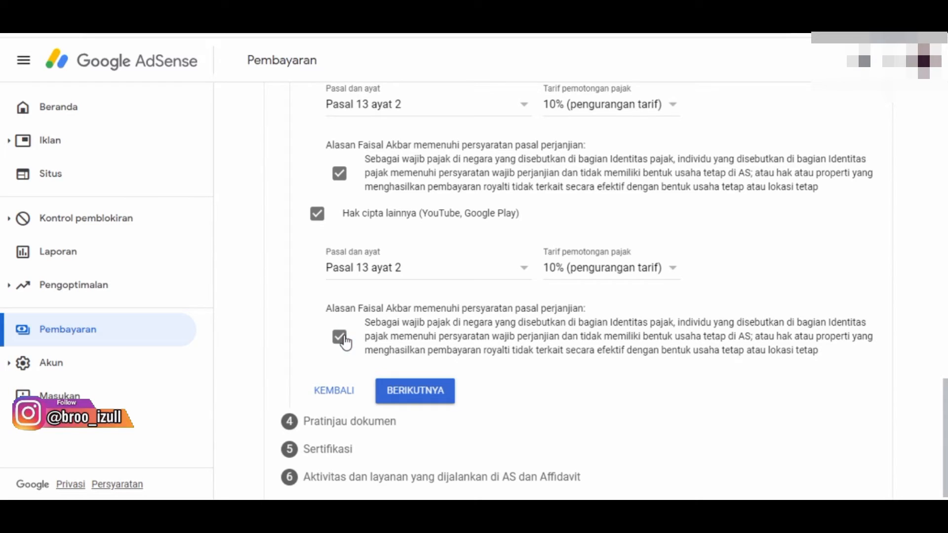
left_click(409, 392)
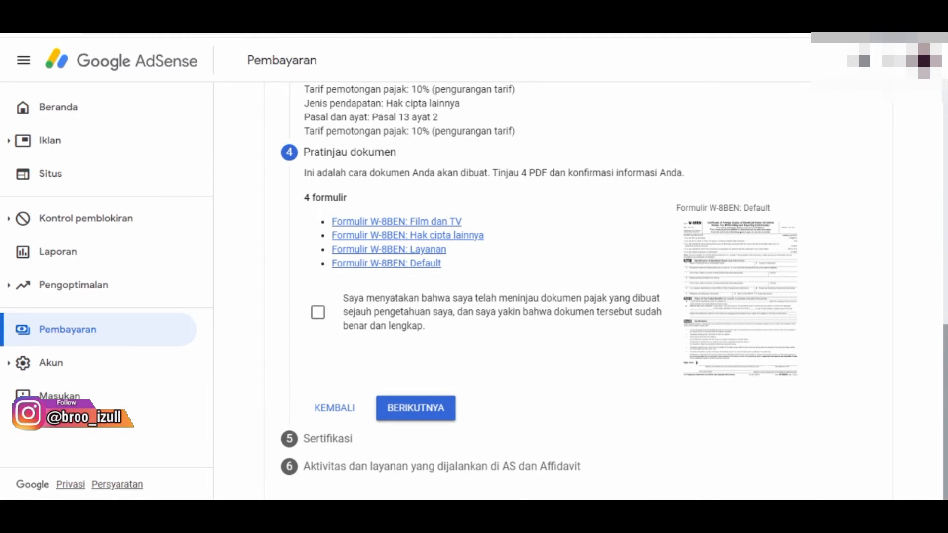
Confirm that the generated W-8BEN tax documents have been reviewed and are correct, and continue to the Sertifikasi section.
scroll(553, 291, "down", 1)
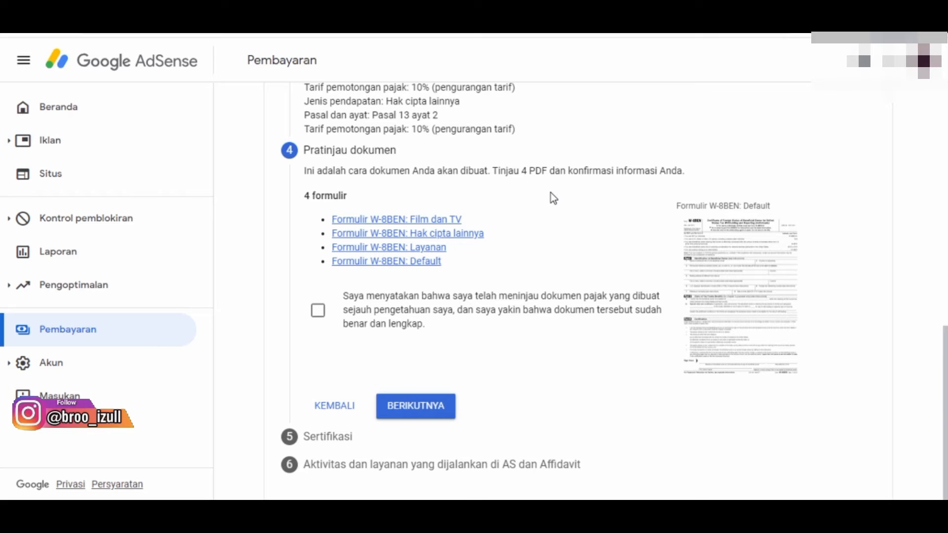
left_click(319, 311)
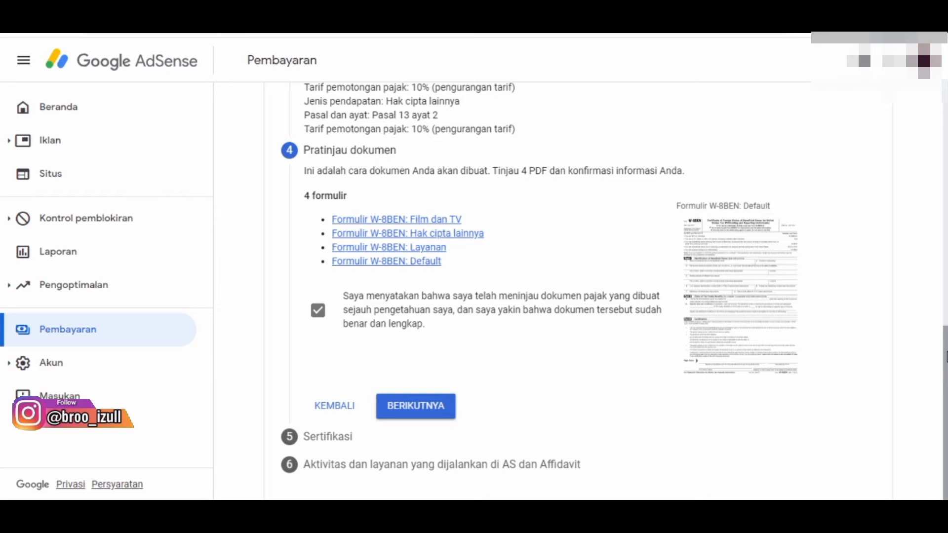
left_click(428, 408)
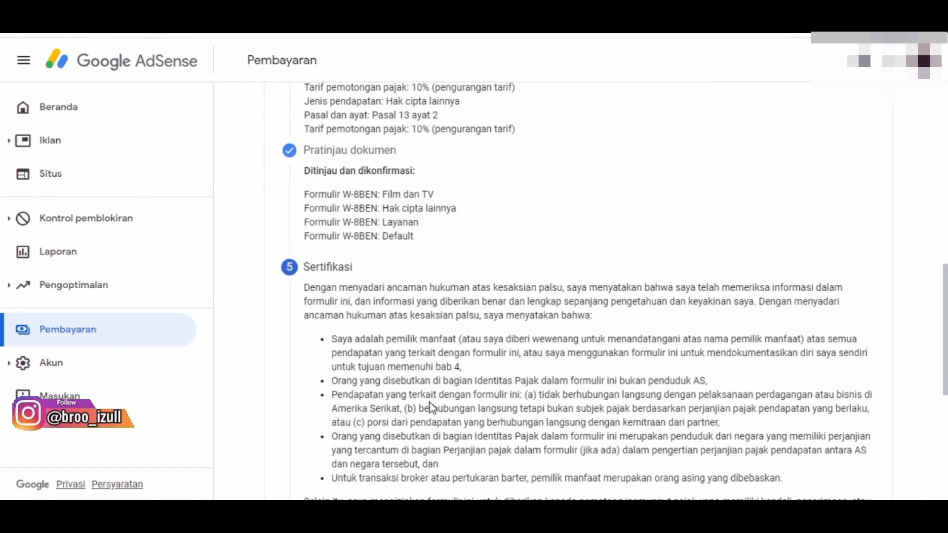
Sign the certification with the full legal name, answer Ya to being the person named in the signature, and continue to section 6.
scroll(401, 197, "down", 3)
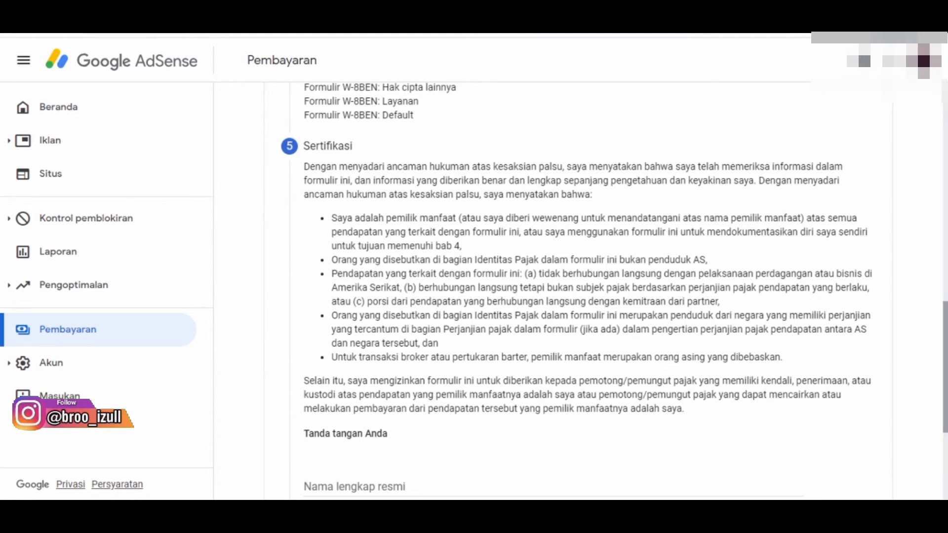
scroll(478, 286, "down", 5)
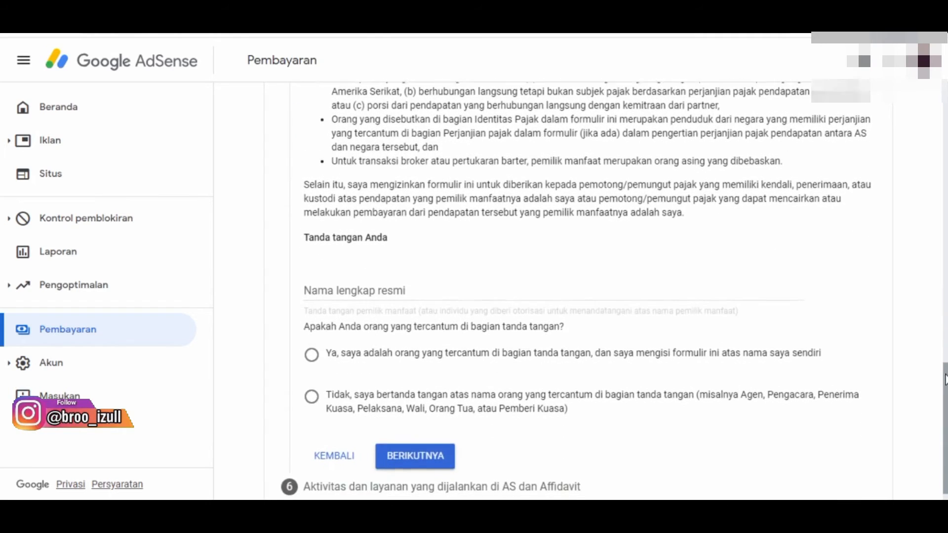
left_click(459, 271)
type("Fa...")
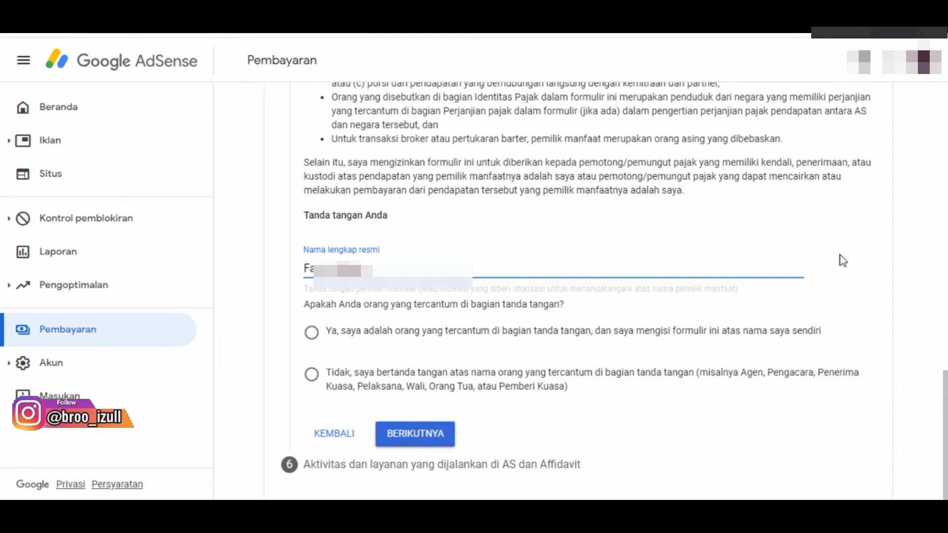
left_click(869, 268)
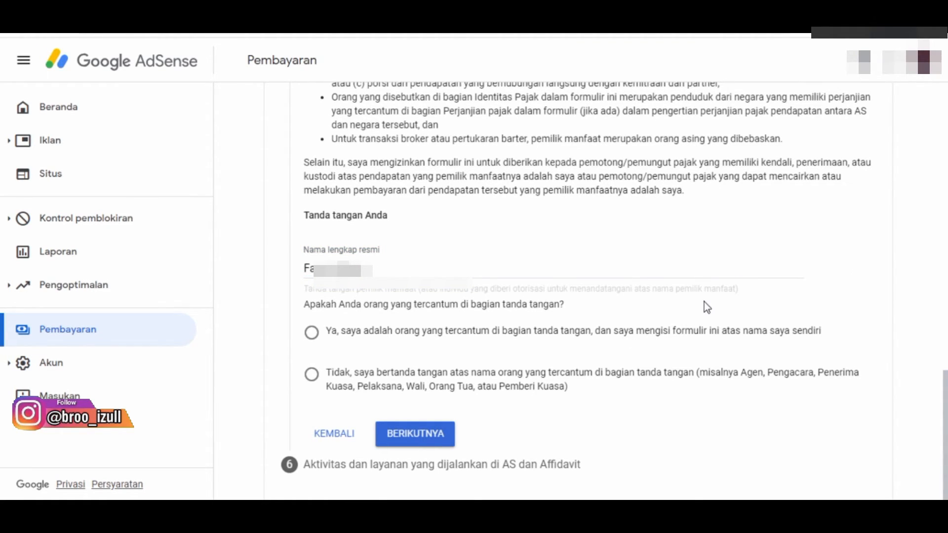
left_click(313, 334)
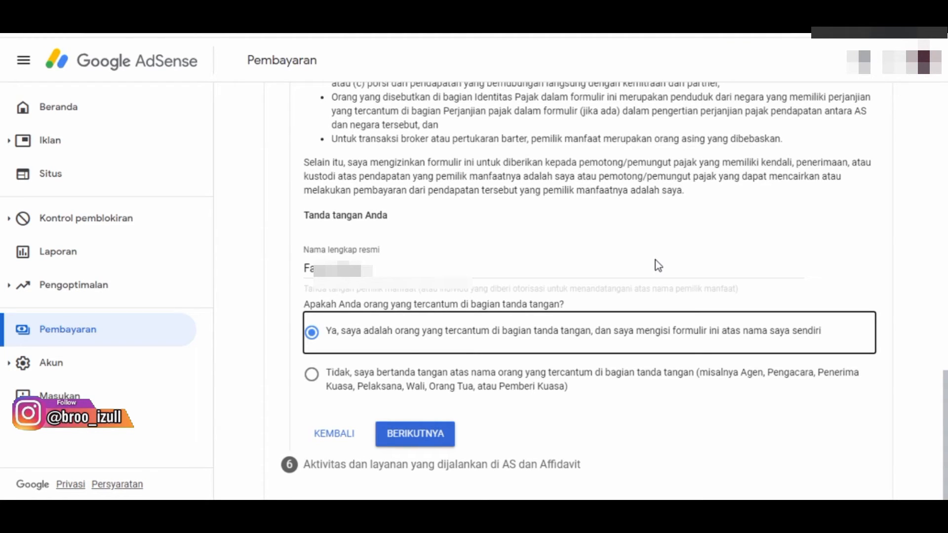
left_click(434, 436)
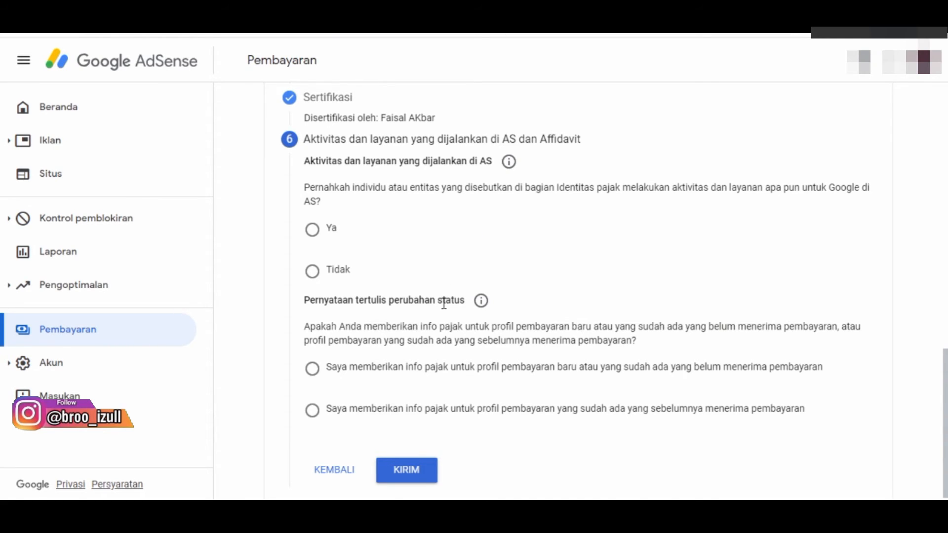
Answer Tidak to having performed activities and services for Google in the US, and confirm the statement that services are performed entirely outside it.
left_click(311, 280)
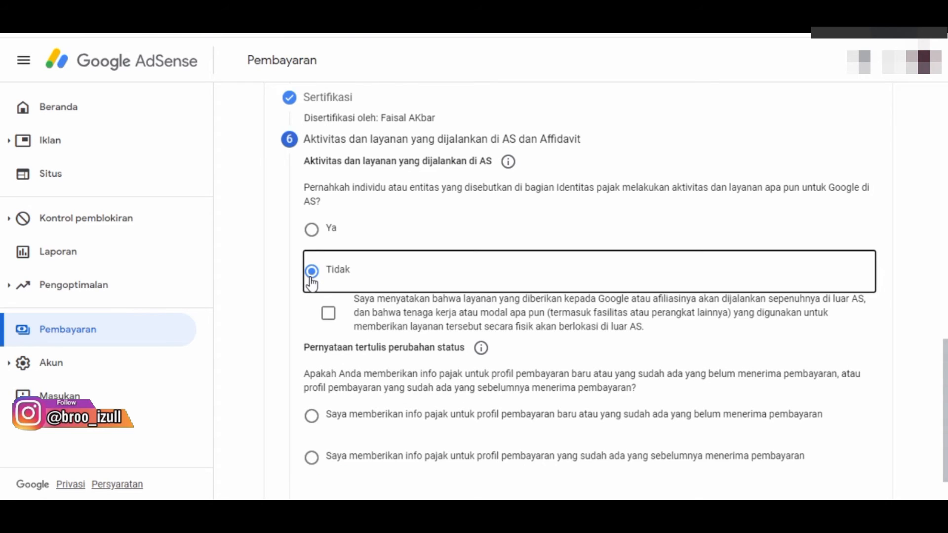
left_click(328, 316)
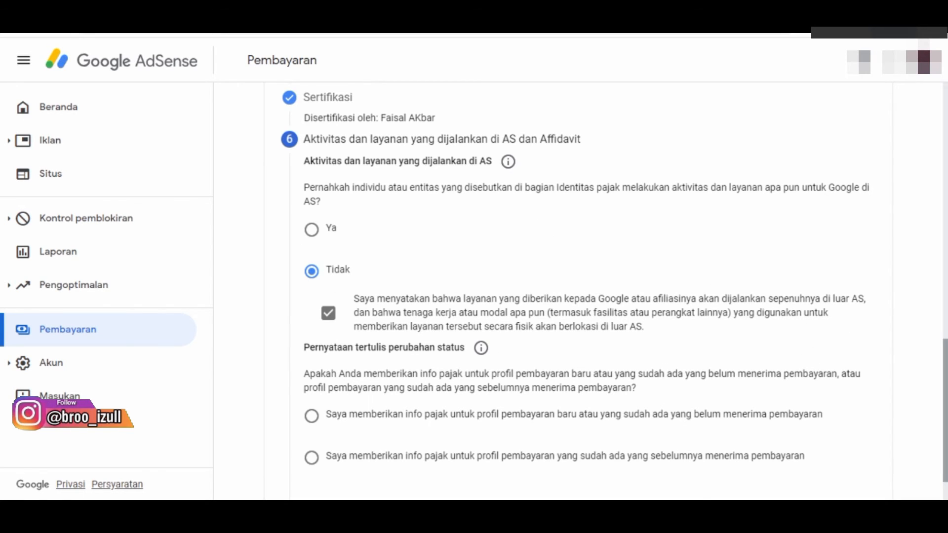
Declare the tax info is for a new or existing payments profile that has not received payments, and submit the form.
scroll(580, 294, "down", 1)
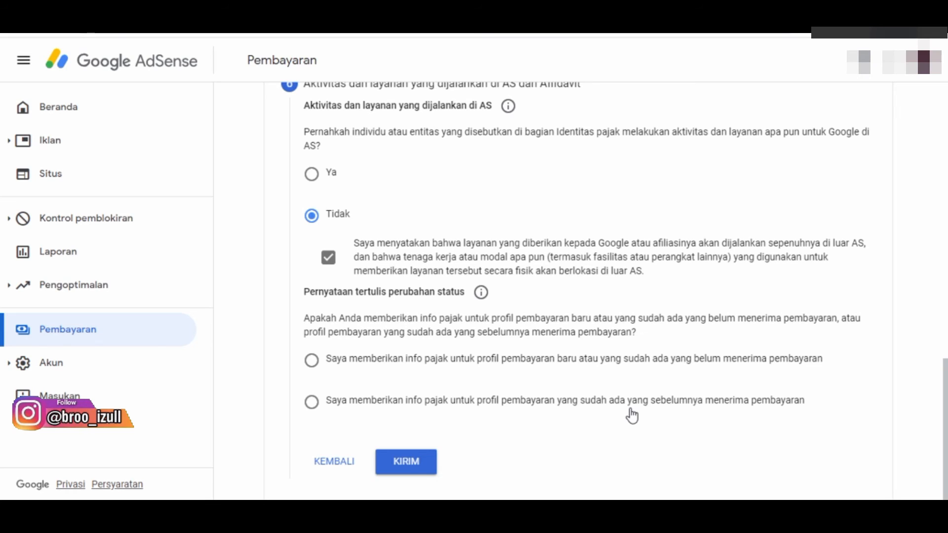
left_click(312, 361)
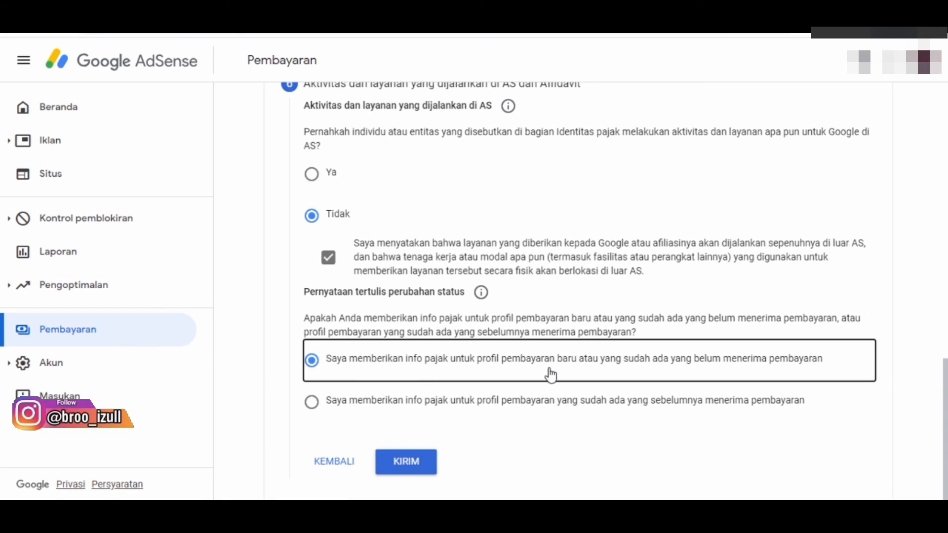
left_click(403, 464)
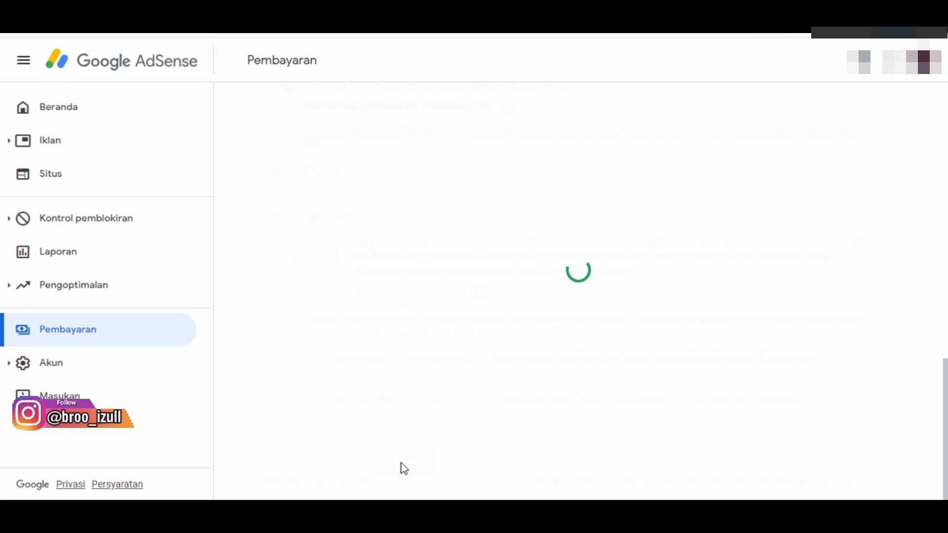